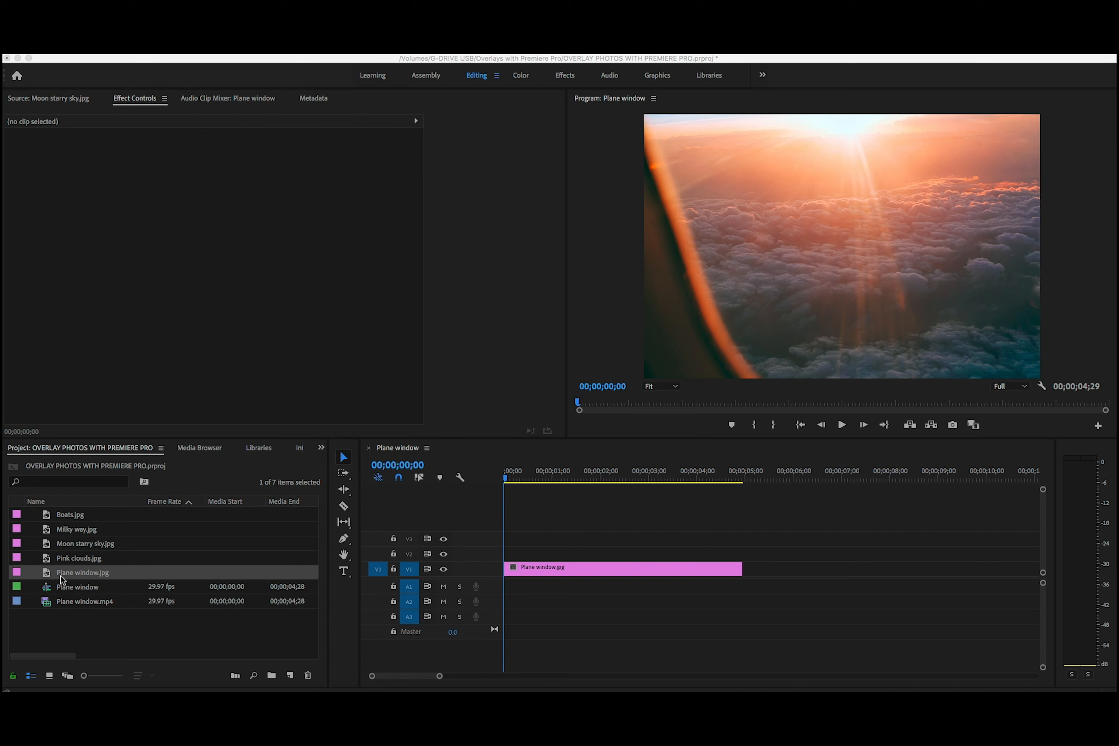
Place Moon starry sky.jpg on track V2 at the start, above Plane window.jpg, and toggle V2's output off and on
{"action": "left_click", "coordinate": [879, 562]}
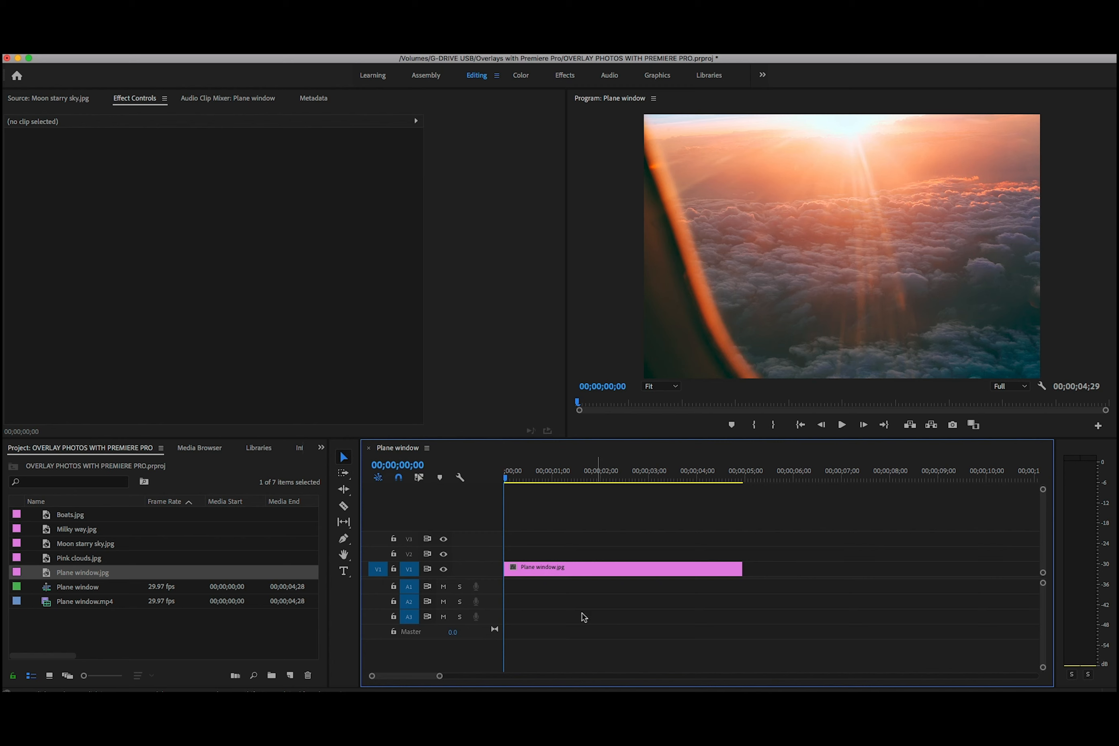
{"action": "left_click", "coordinate": [76, 544]}
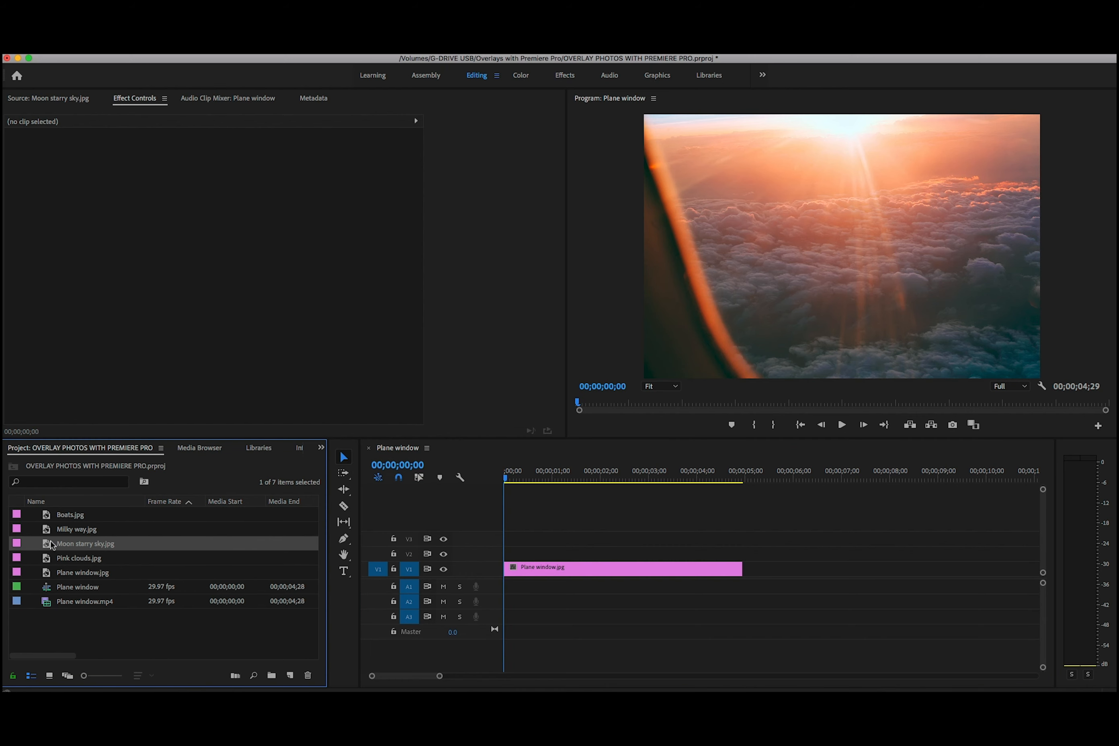
{"action": "left_click_drag", "start_coordinate": [46, 546], "coordinate": [508, 554]}
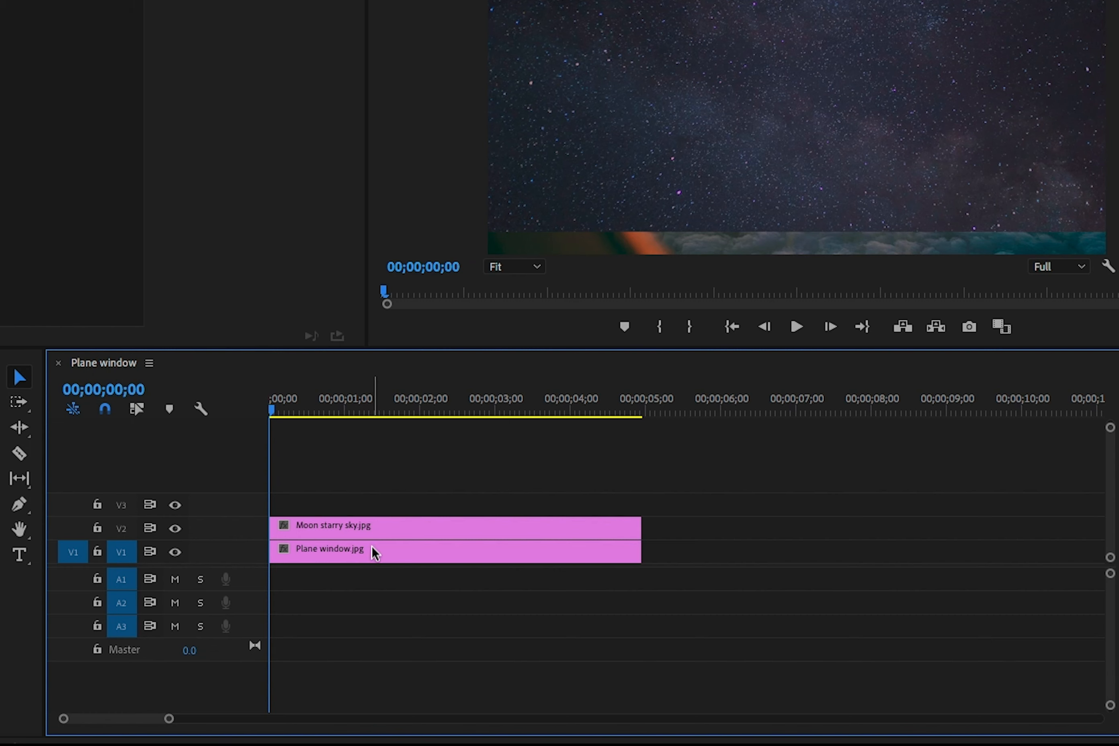
{"action": "left_click", "coordinate": [175, 528]}
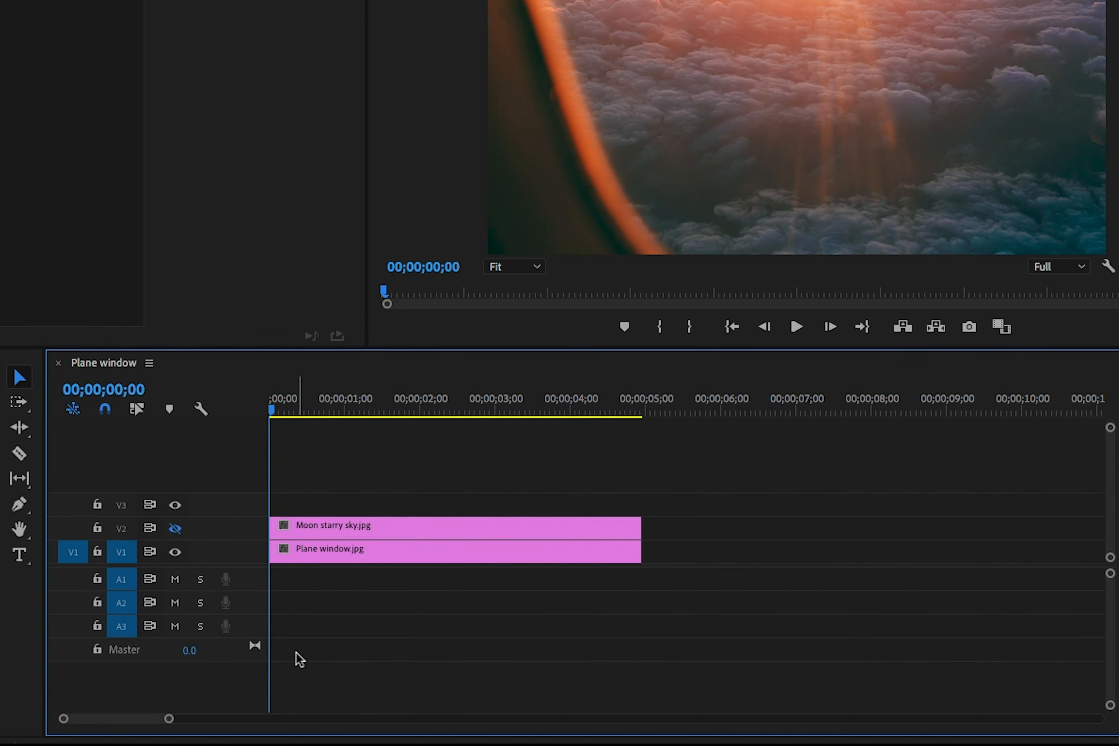
{"action": "left_click", "coordinate": [176, 529]}
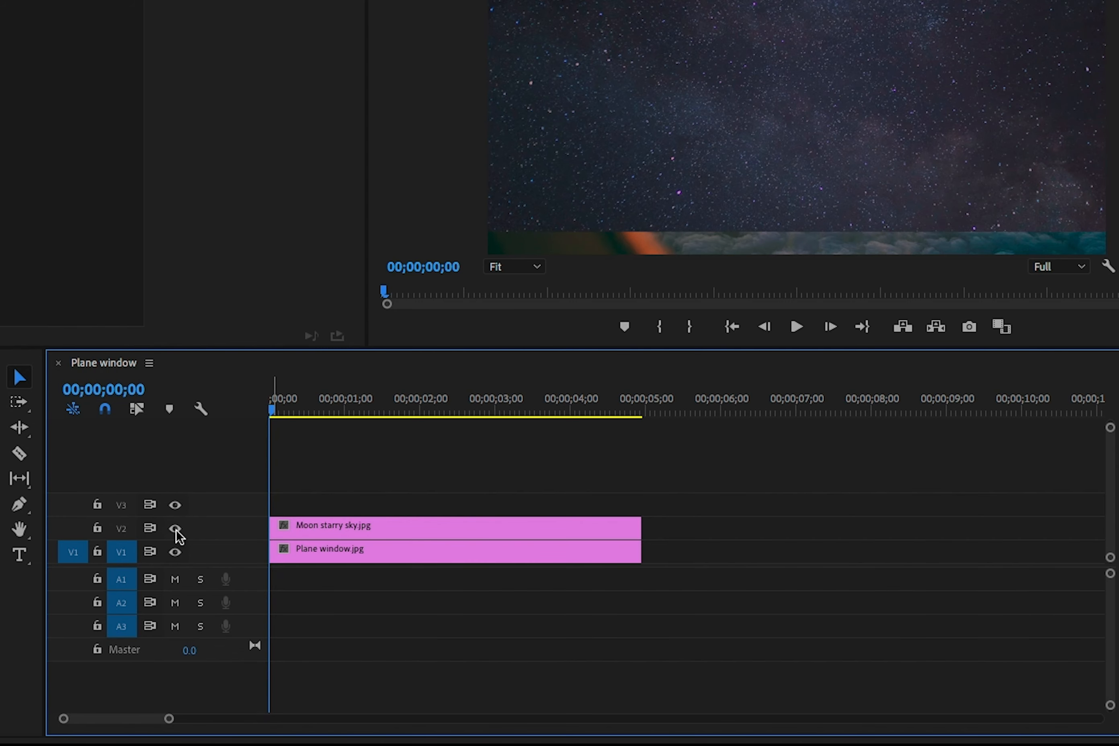
Scale the Moon starry sky.jpg clip on V2 to 126.9 so it fills the frame
{"action": "left_click", "coordinate": [416, 528]}
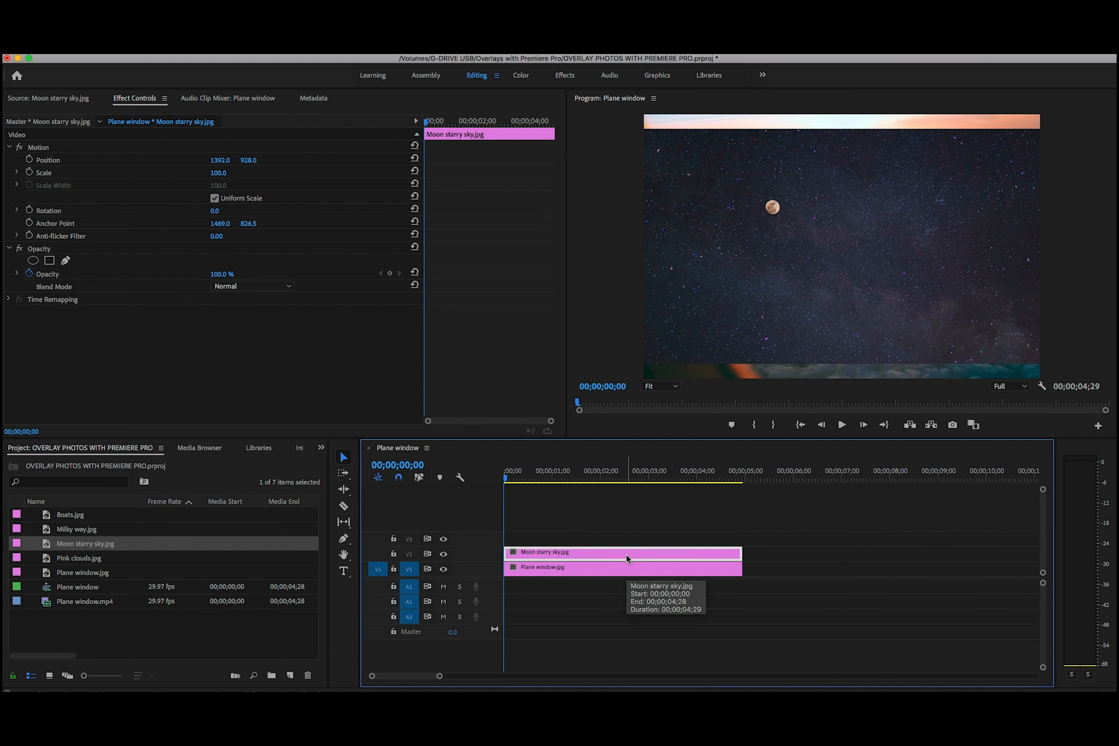
{"action": "left_click", "coordinate": [32, 100]}
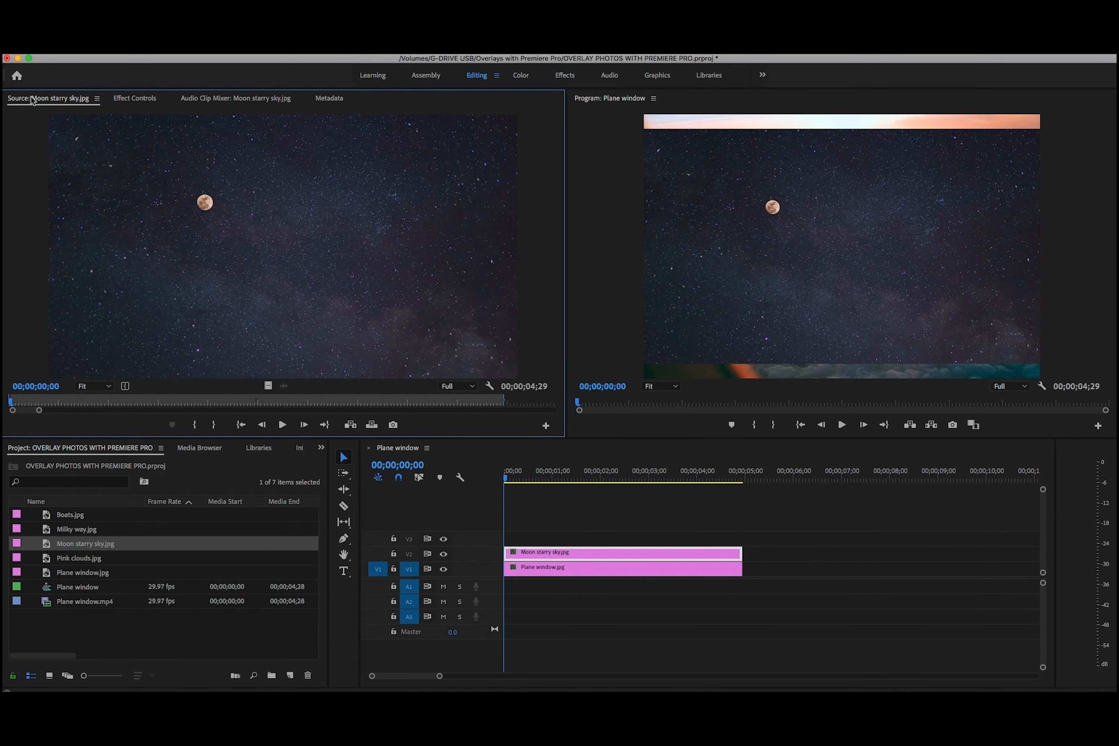
{"action": "left_click", "coordinate": [135, 100]}
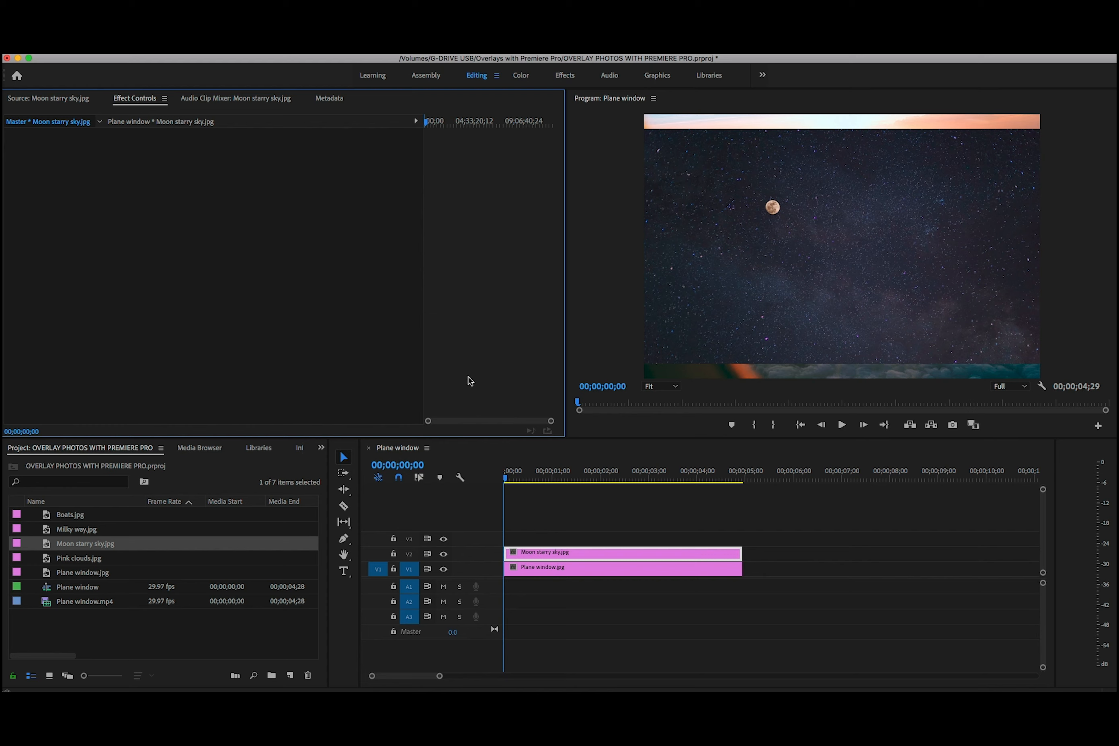
{"action": "left_click", "coordinate": [705, 553]}
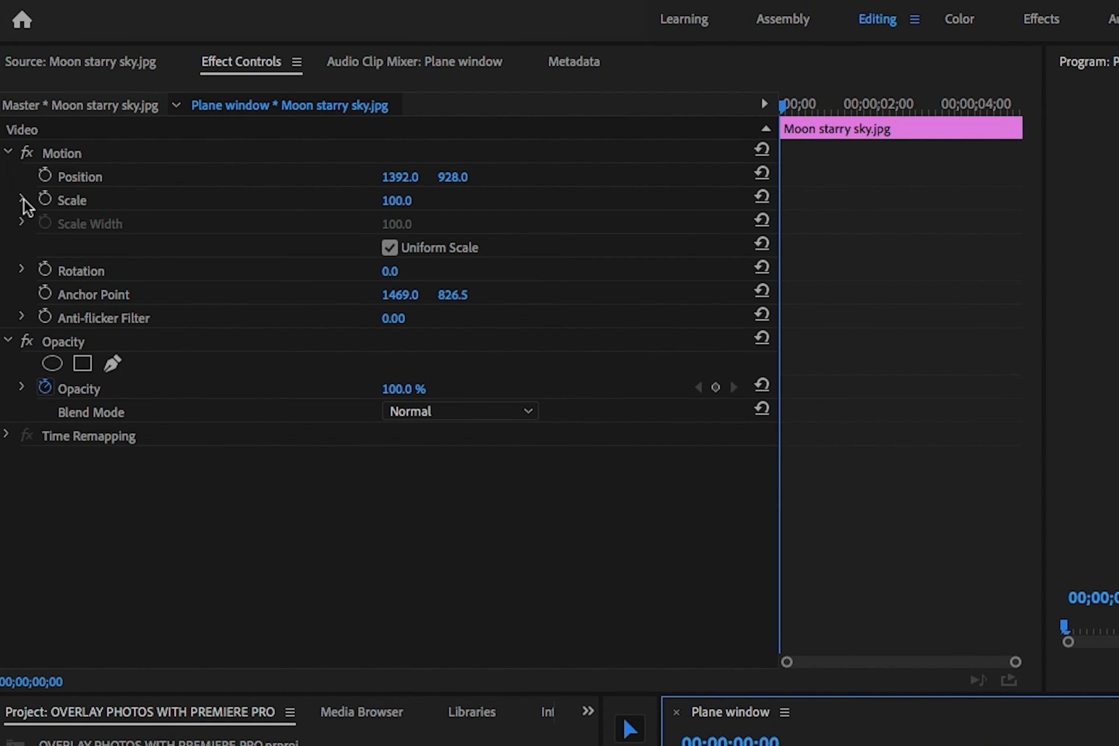
{"action": "left_click", "coordinate": [18, 173]}
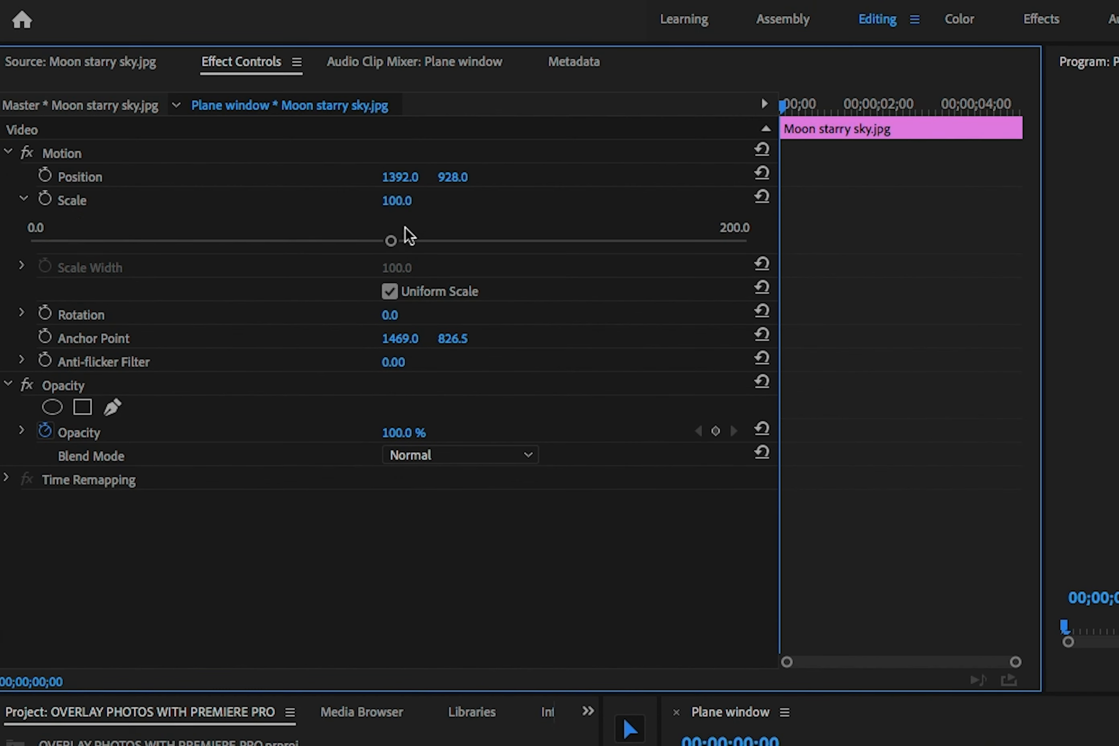
{"action": "left_click_drag", "start_coordinate": [391, 241], "coordinate": [445, 252]}
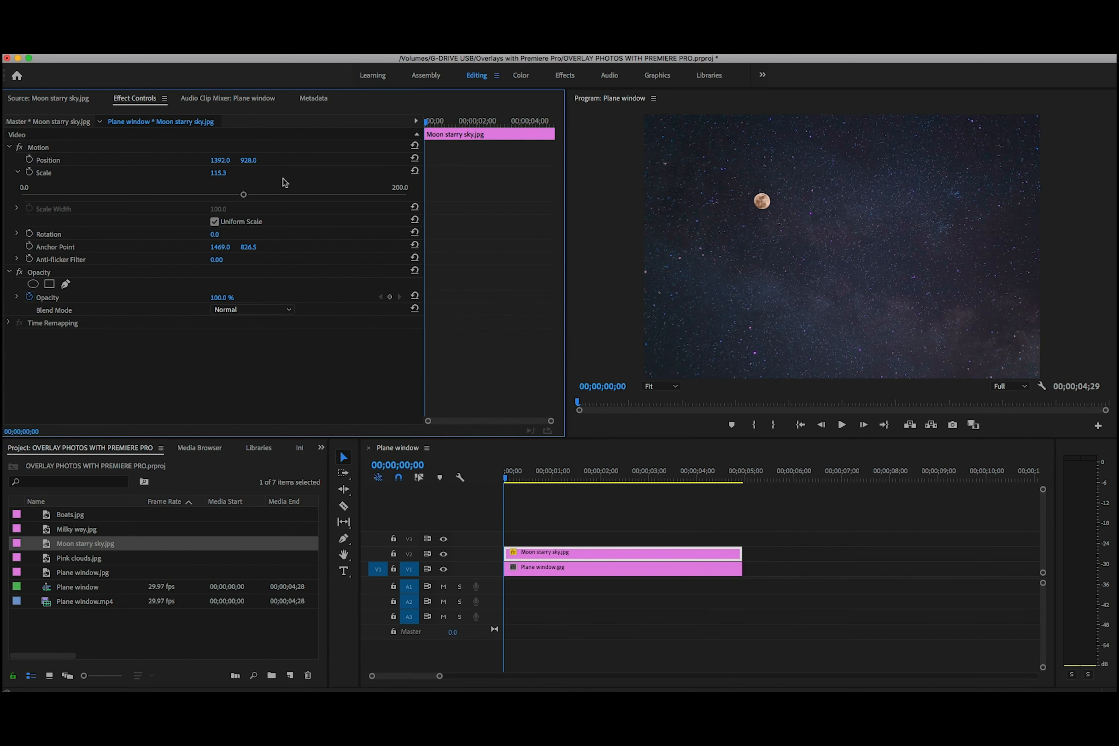
{"action": "left_click", "coordinate": [414, 171]}
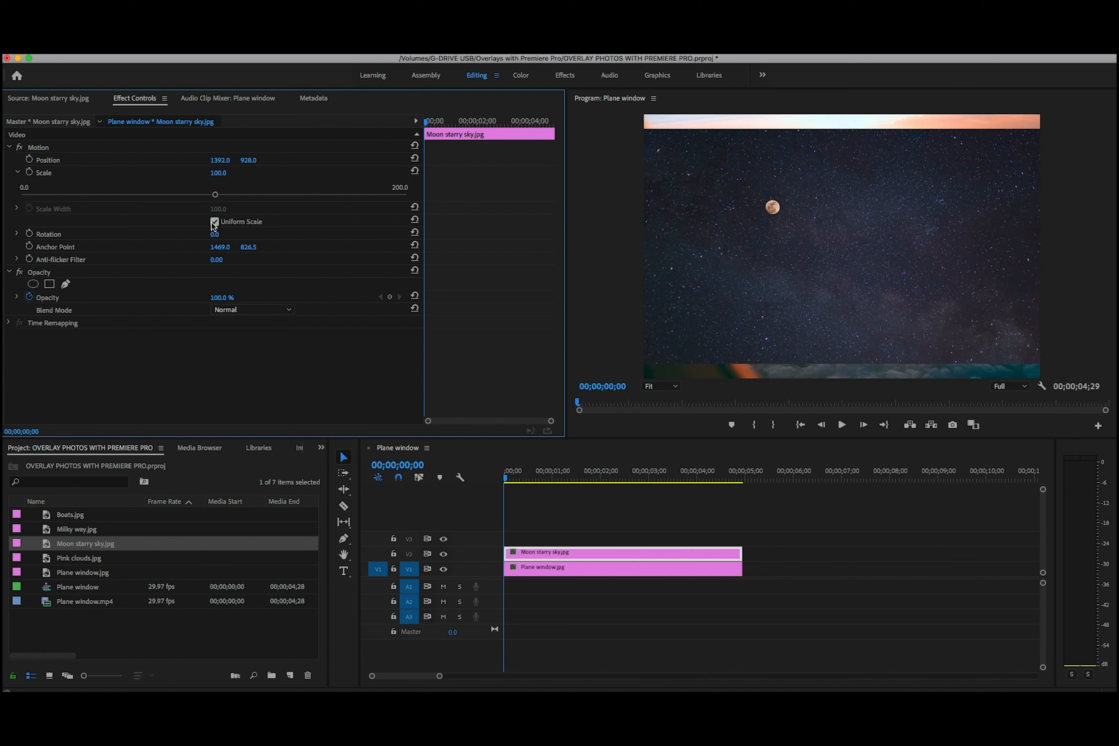
{"action": "left_click_drag", "start_coordinate": [216, 197], "coordinate": [266, 197]}
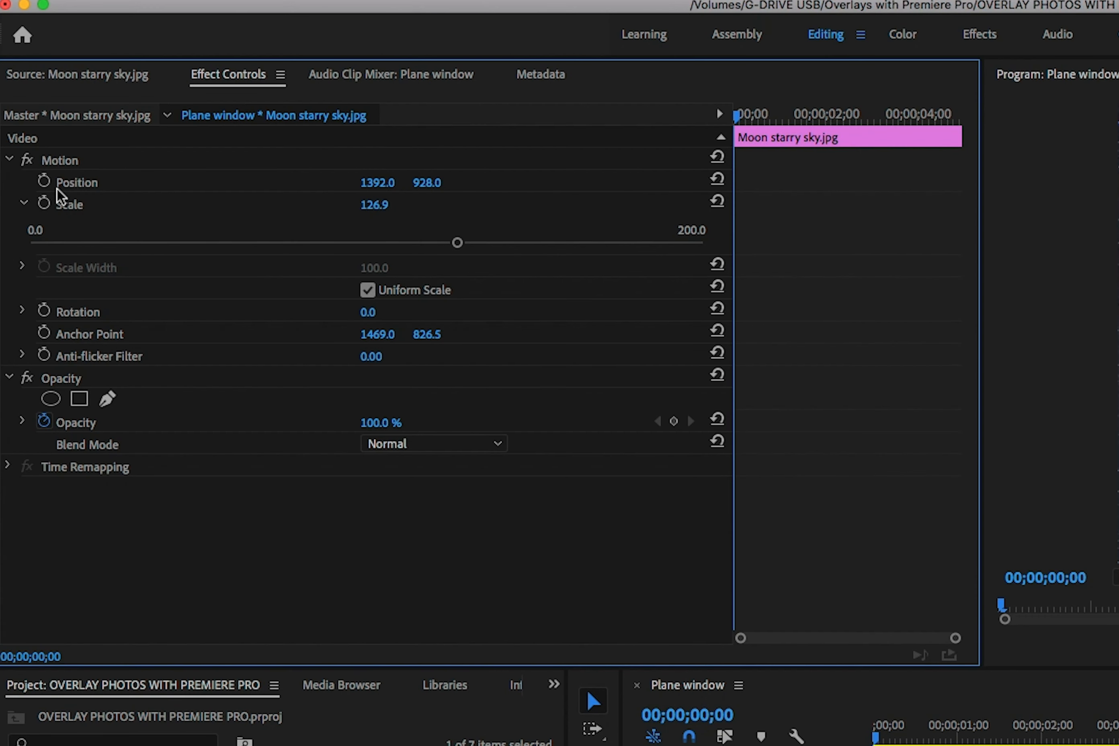
Shift the Moon starry sky.jpg clip horizontally to an X position of 1786.0
{"action": "left_click", "coordinate": [9, 160]}
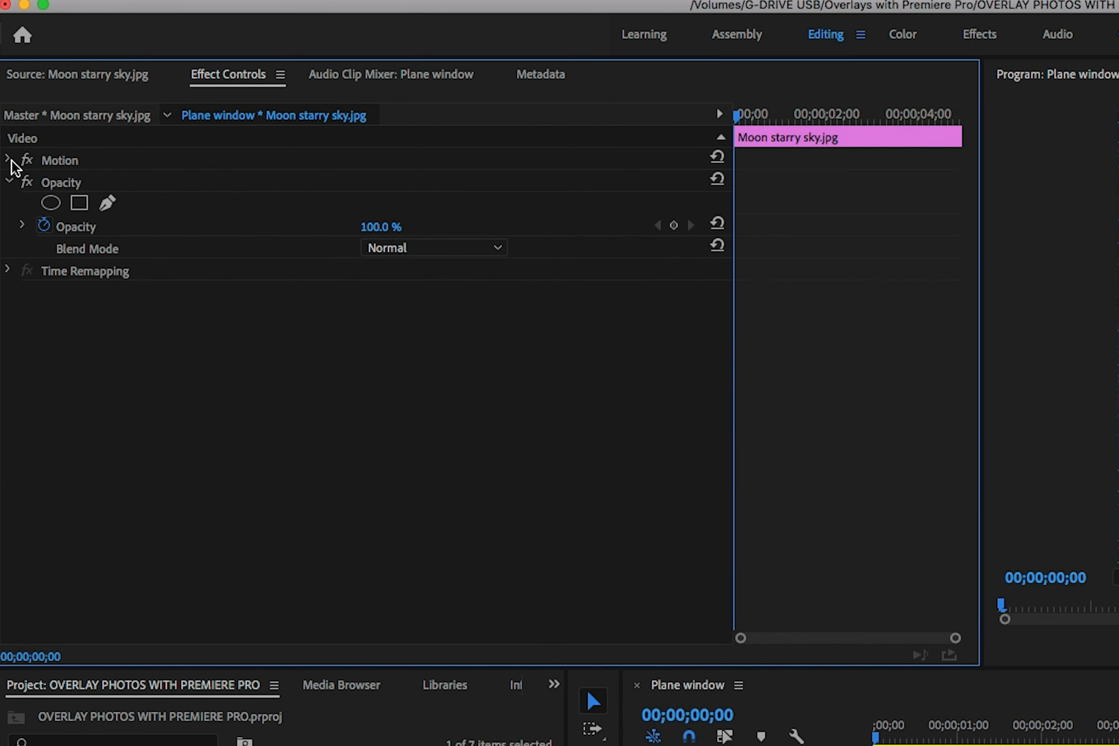
{"action": "left_click", "coordinate": [10, 181]}
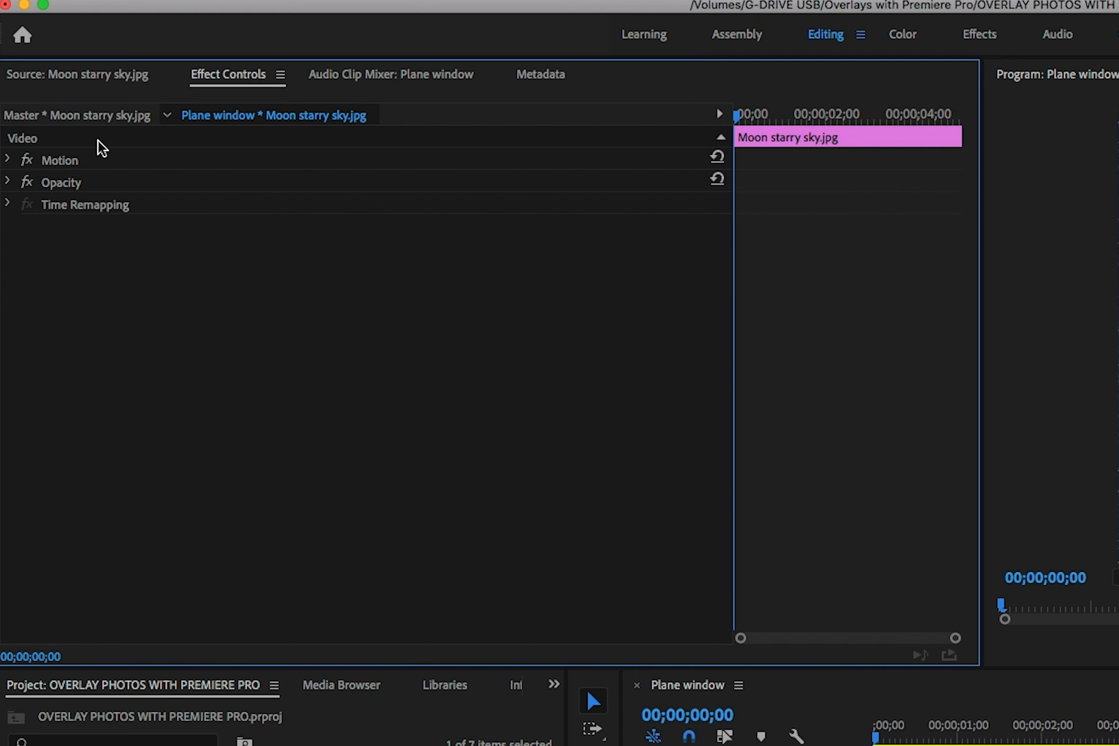
{"action": "left_click", "coordinate": [7, 161]}
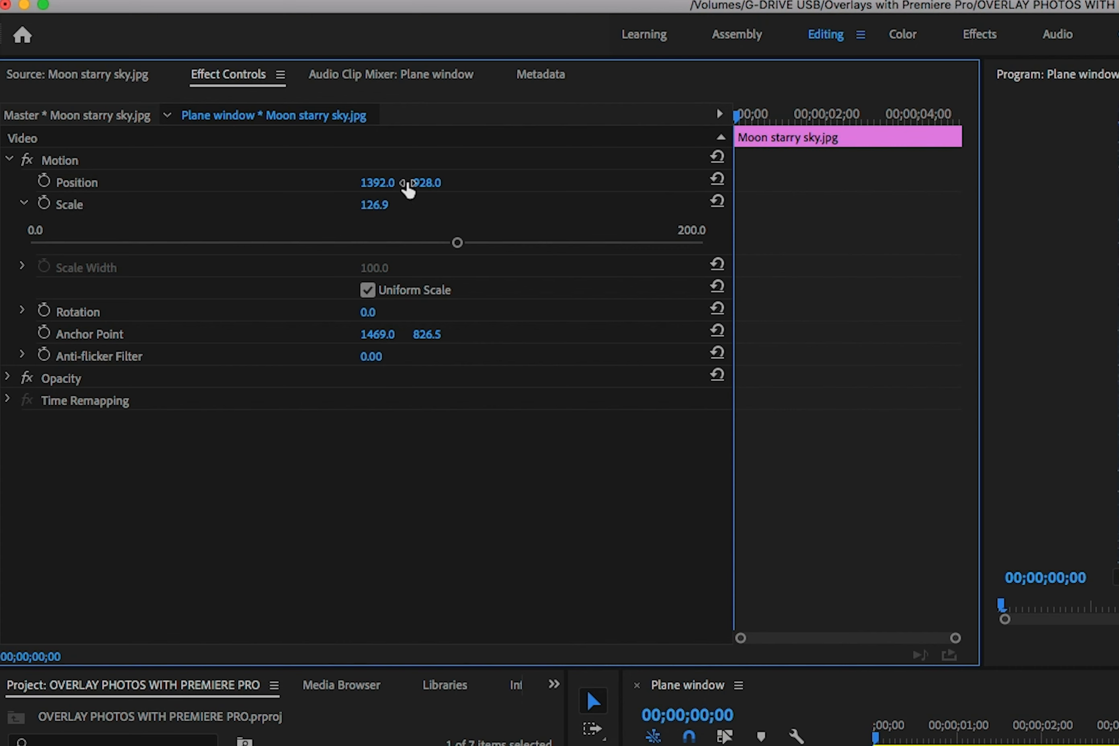
{"action": "left_click_drag", "start_coordinate": [380, 190], "coordinate": [577, 183]}
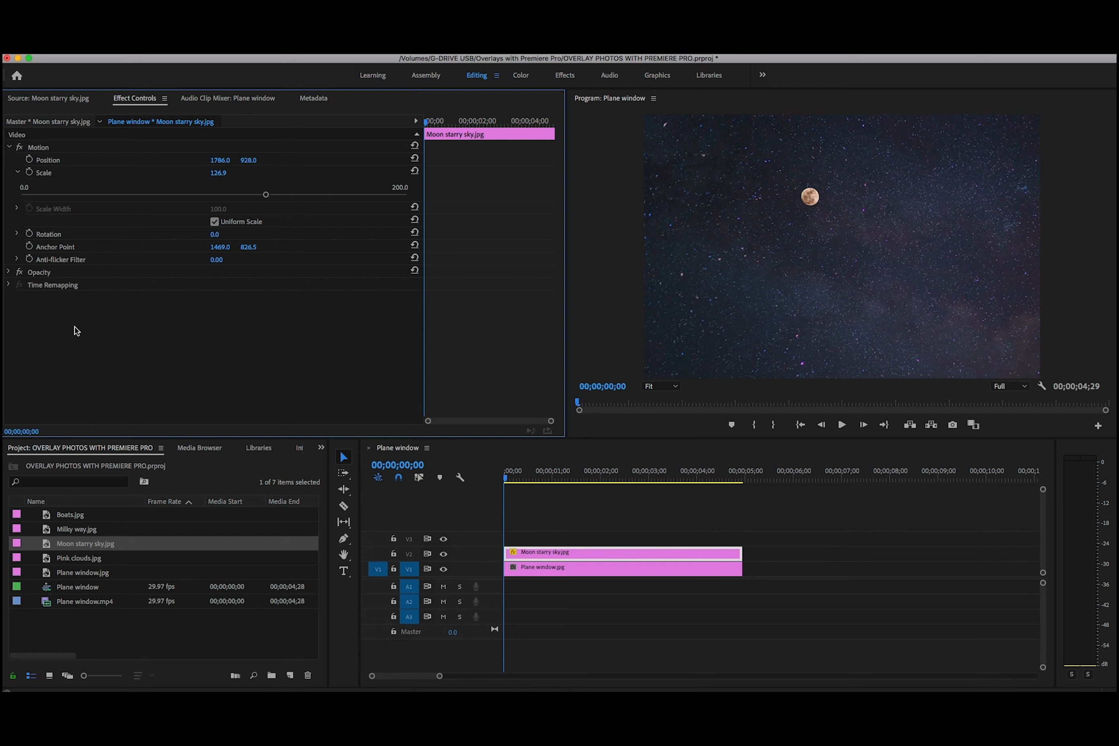
Lower the opacity of the Moon starry sky.jpg clip to 78.6 %
{"action": "left_click", "coordinate": [10, 273]}
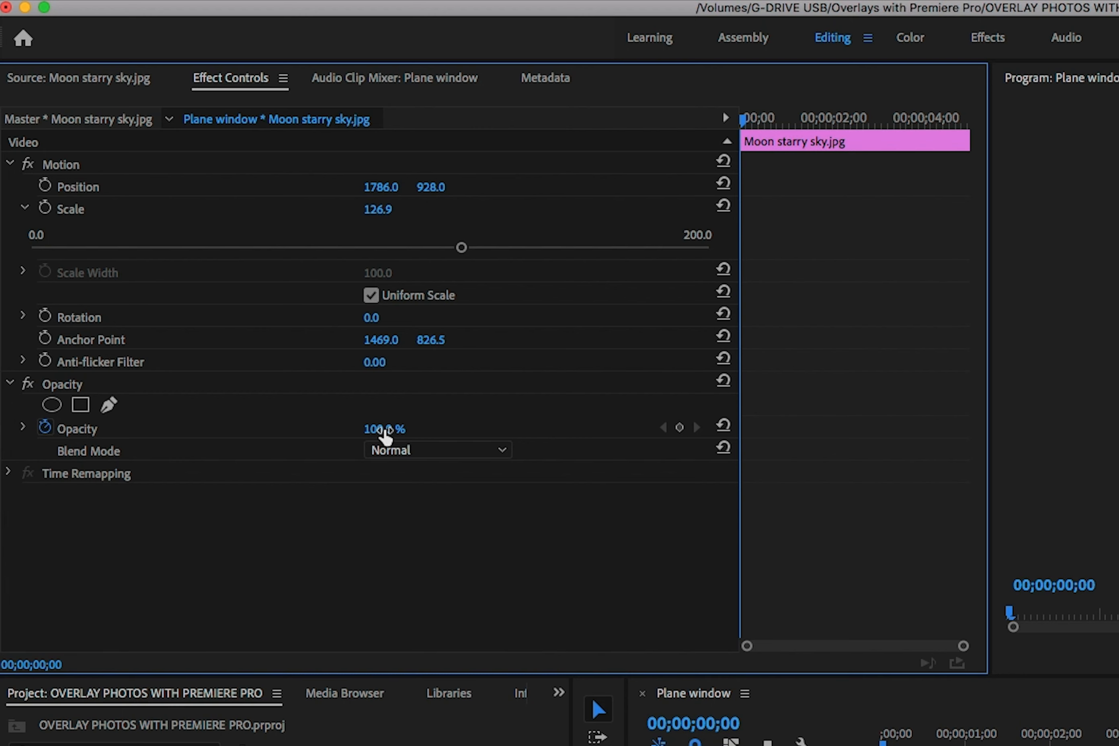
{"action": "left_click", "coordinate": [23, 428]}
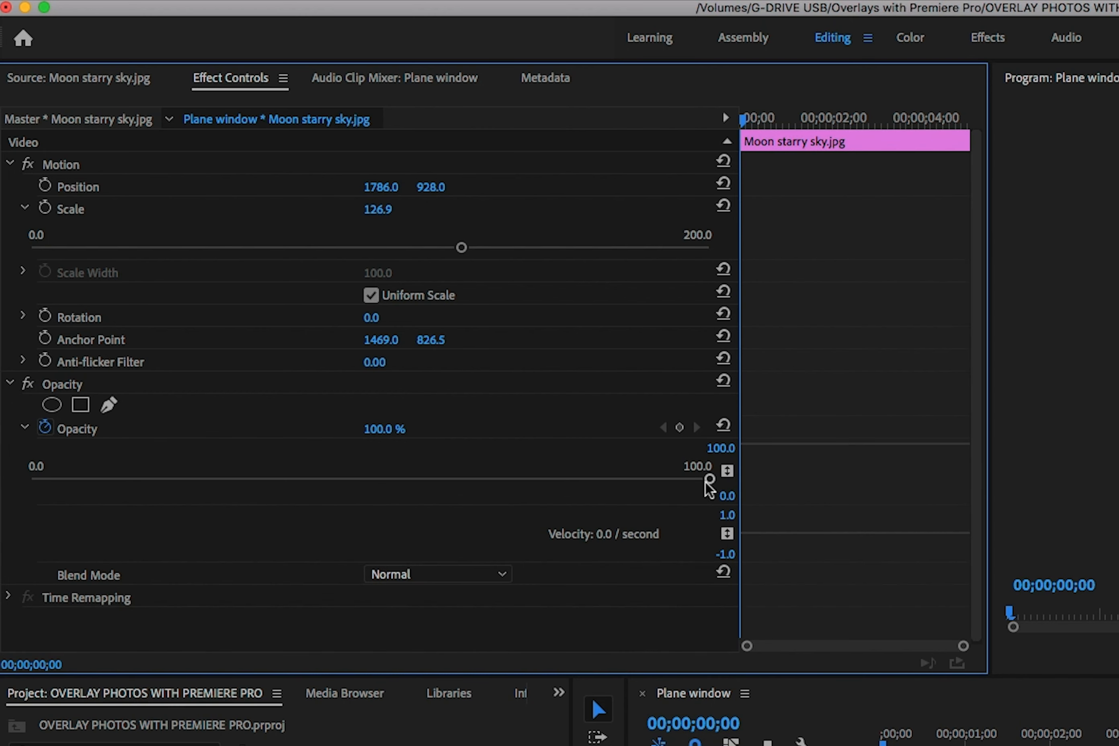
{"action": "left_click_drag", "start_coordinate": [709, 480], "coordinate": [553, 479]}
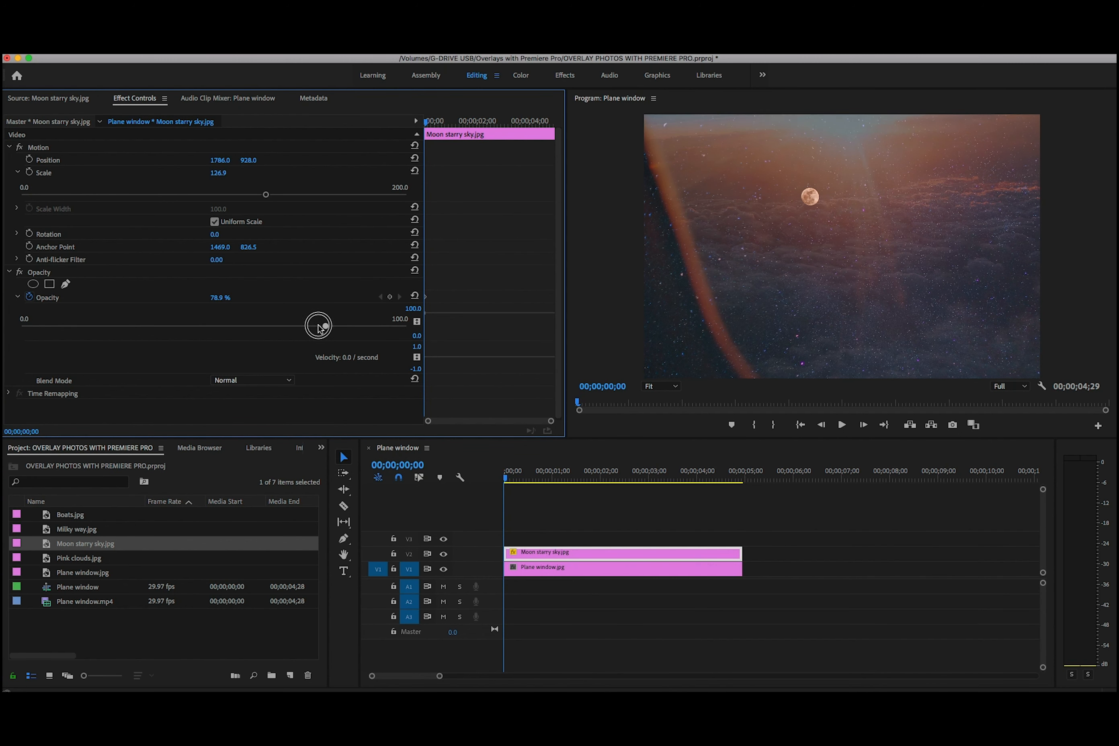
{"action": "mouse_move", "coordinate": [319, 328]}
{"action": "left_mouse_down"}
{"action": "mouse_move", "coordinate": [268, 326]}
{"action": "mouse_move", "coordinate": [324, 327]}
{"action": "left_mouse_up"}
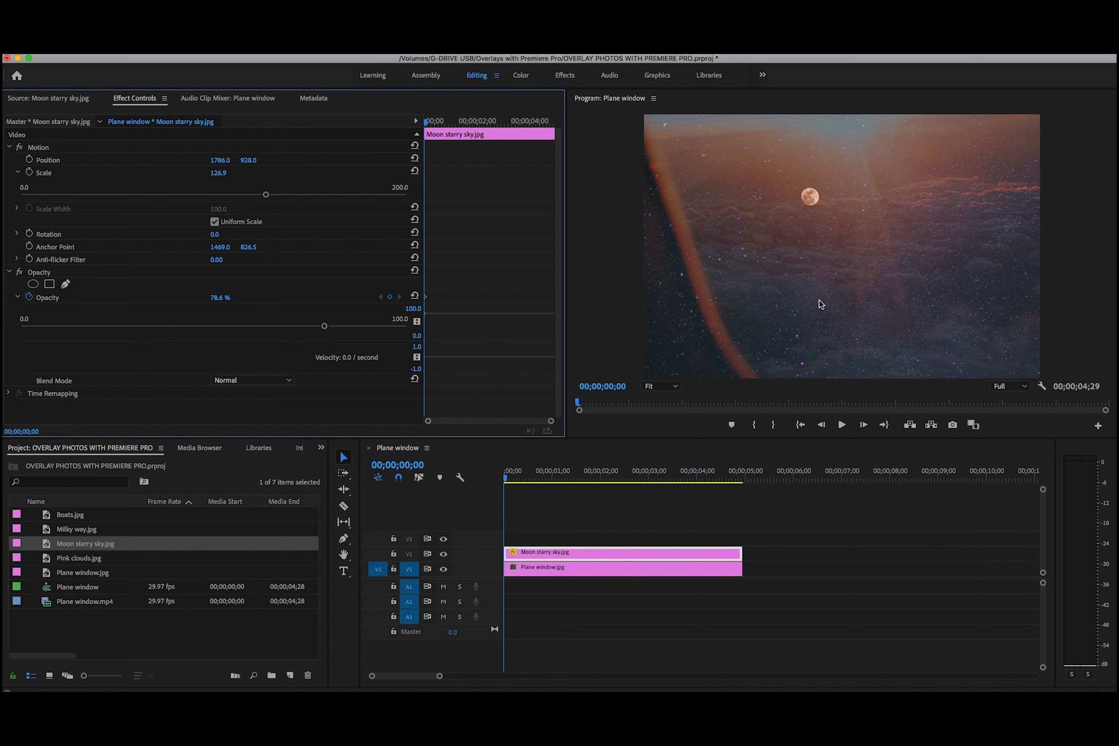
Compare the image with V2 hidden and shown, and play the sequence before returning the playhead to the start
{"action": "left_click", "coordinate": [444, 554]}
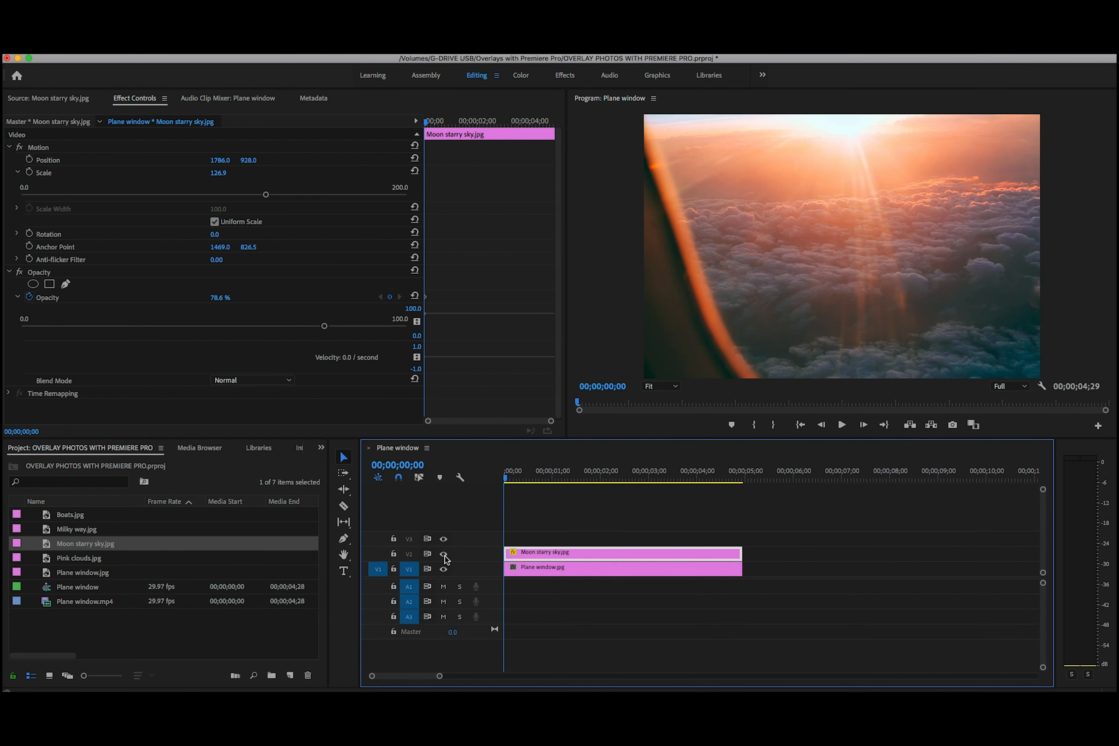
{"action": "left_click", "coordinate": [445, 556]}
{"action": "left_click", "coordinate": [445, 555]}
{"action": "left_click", "coordinate": [445, 556]}
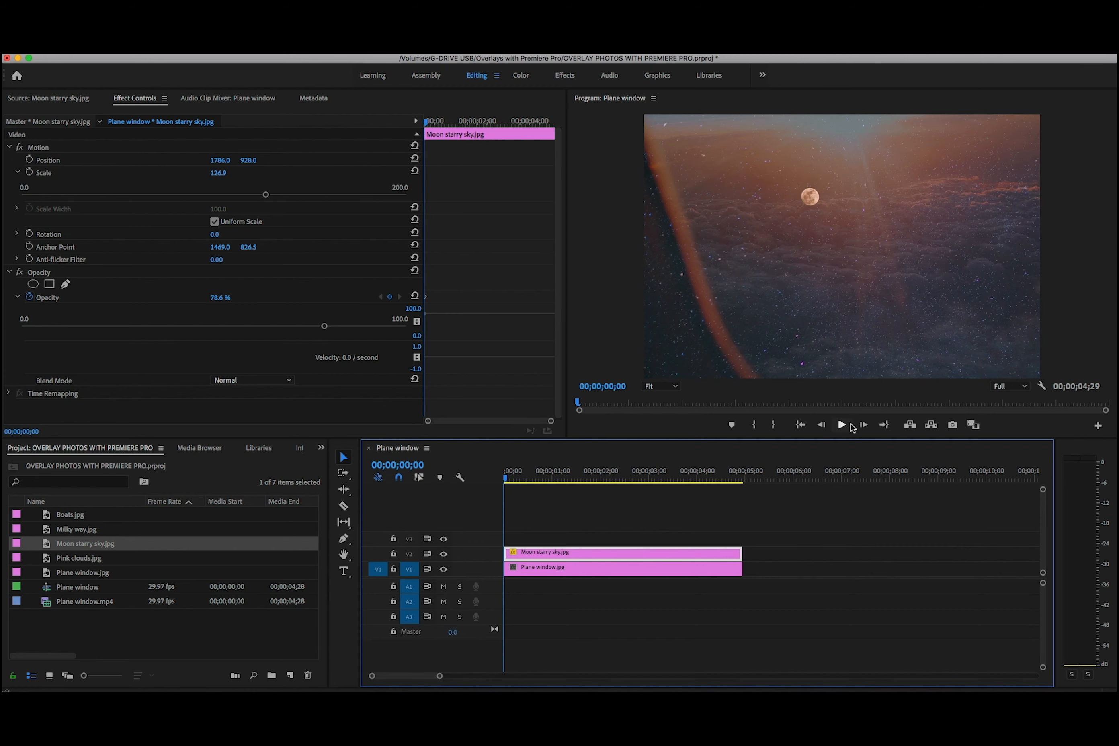
{"action": "left_click", "coordinate": [842, 426]}
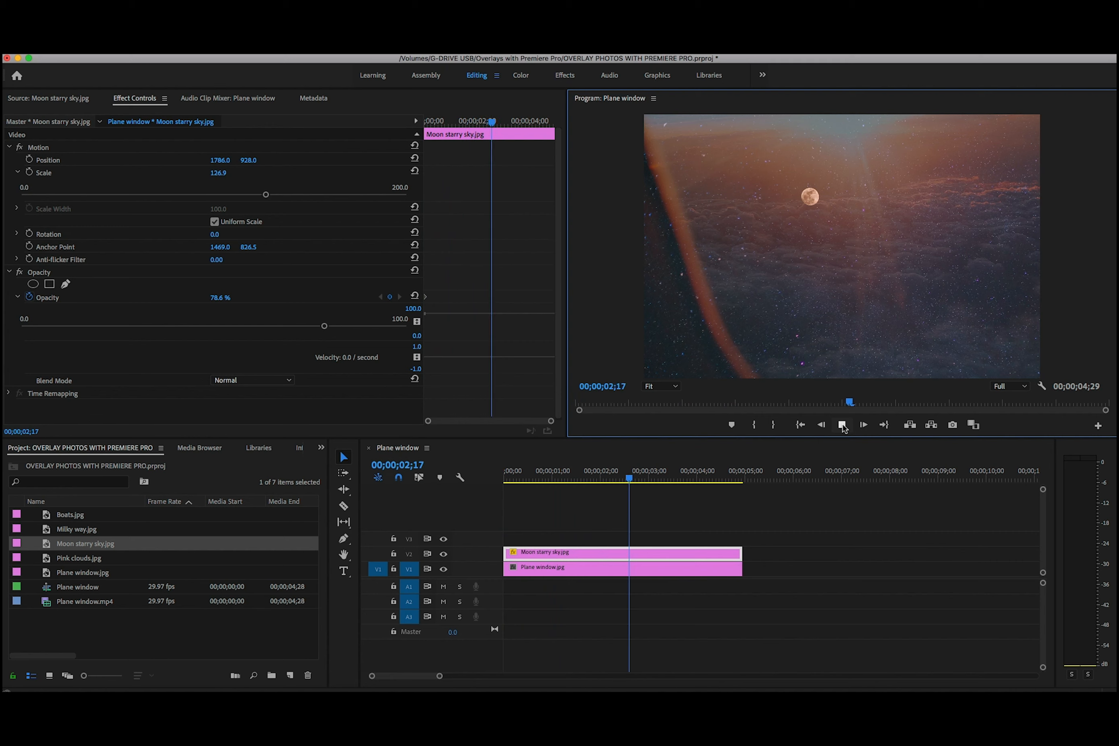
{"action": "left_click_drag", "start_coordinate": [686, 478], "coordinate": [422, 505]}
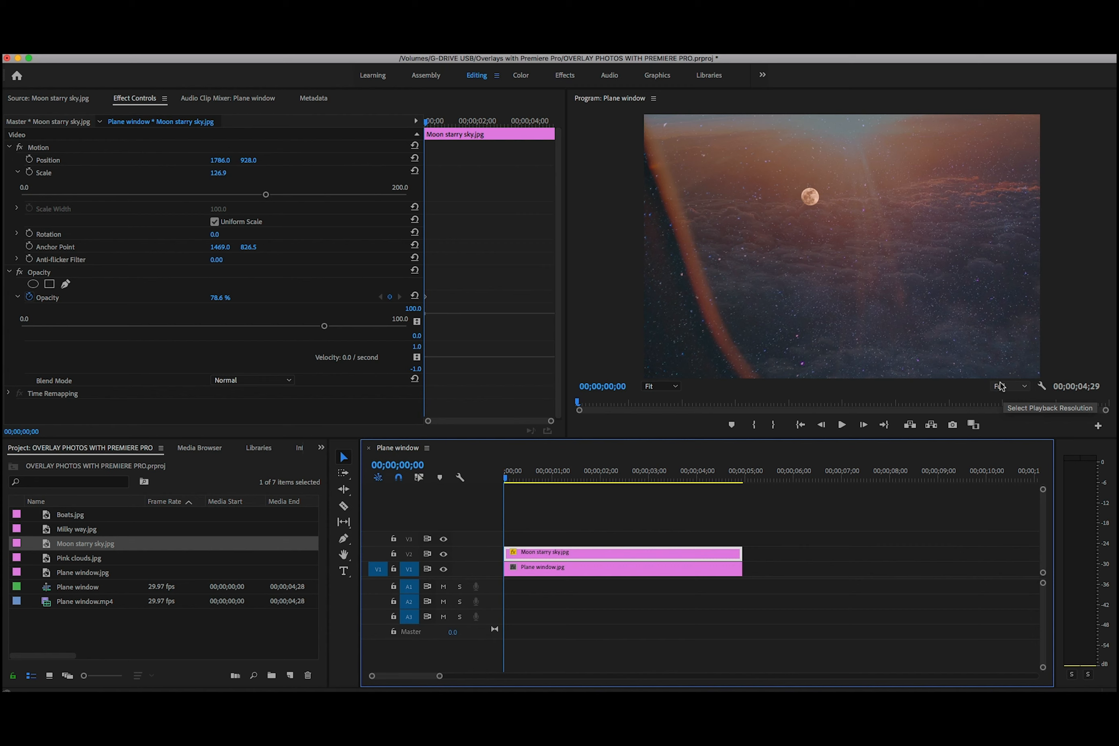
Preview the sequence at 1/8 playback resolution and restore the playback resolution to Full
{"action": "left_click", "coordinate": [1027, 390]}
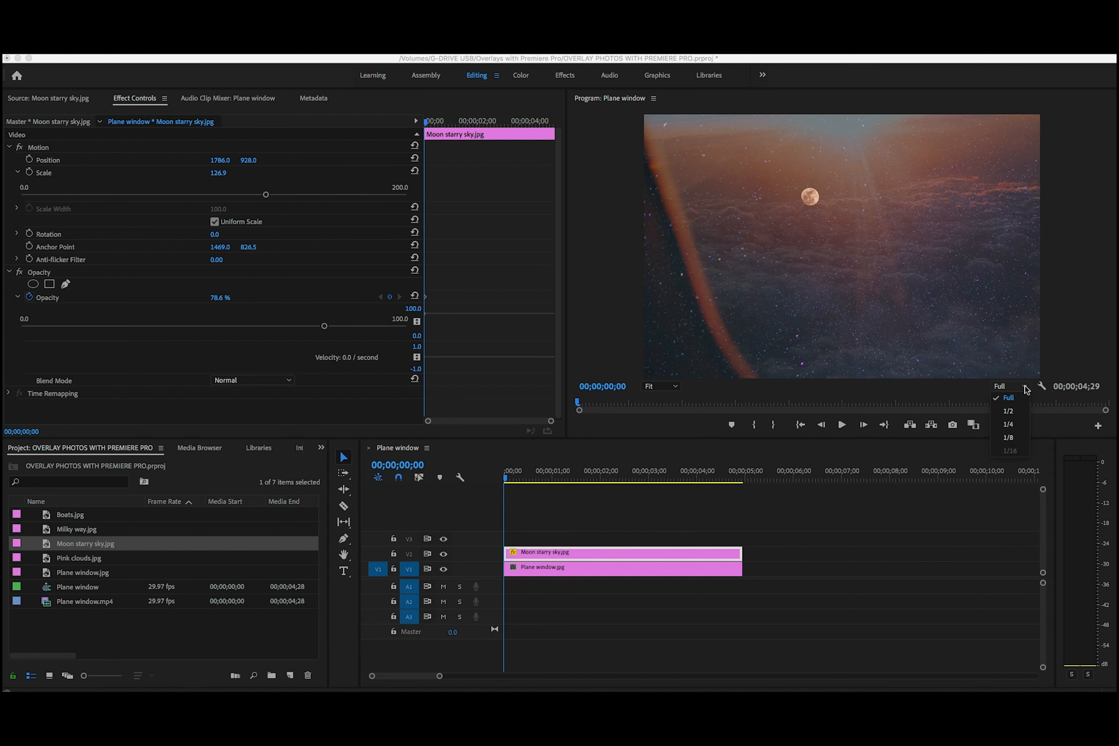
{"action": "left_click", "coordinate": [1009, 439]}
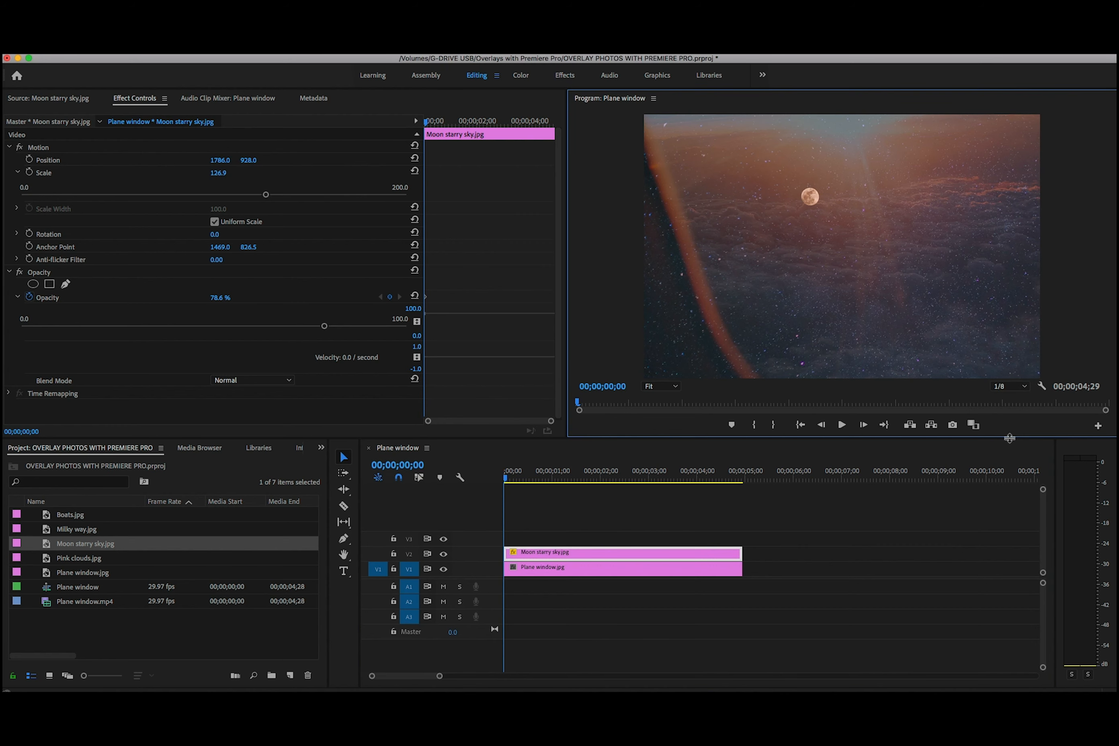
{"action": "left_click", "coordinate": [842, 425]}
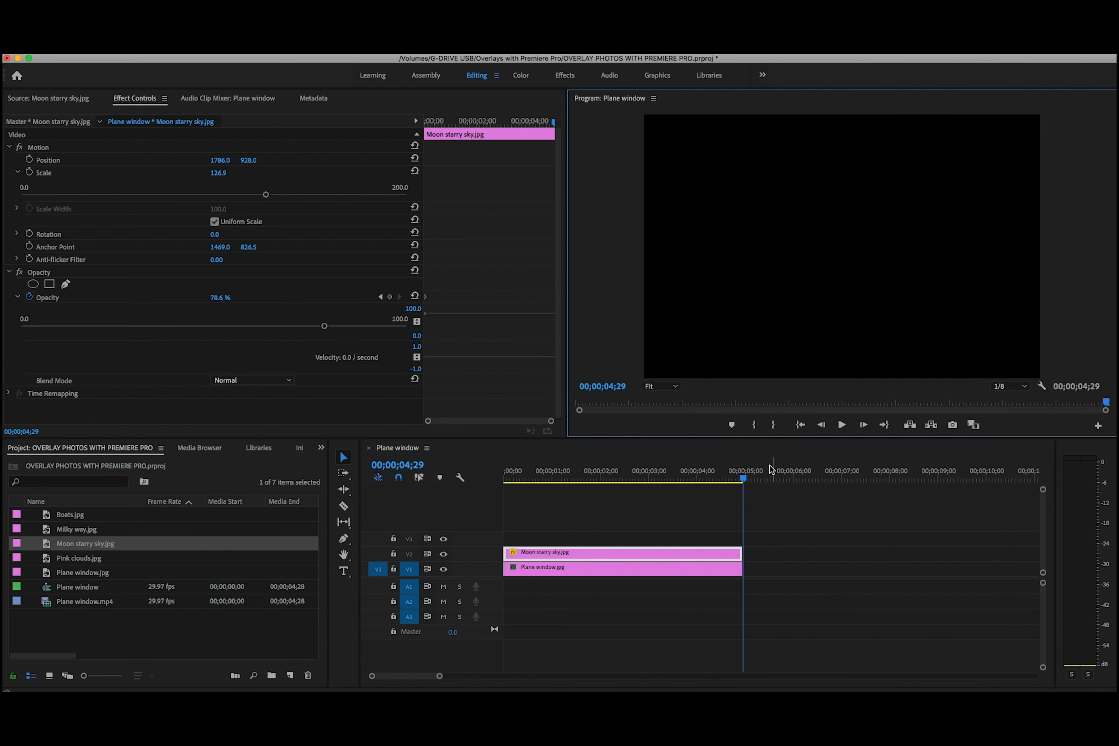
{"action": "left_click_drag", "start_coordinate": [745, 483], "coordinate": [467, 511]}
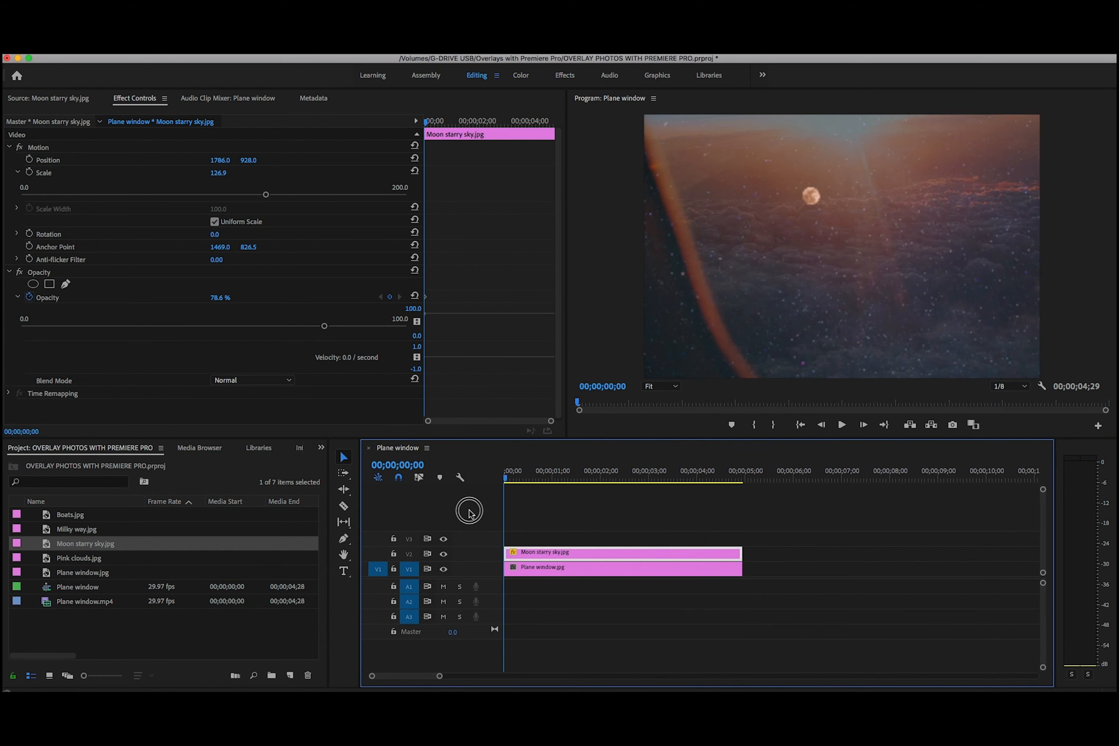
{"action": "left_click", "coordinate": [1020, 388]}
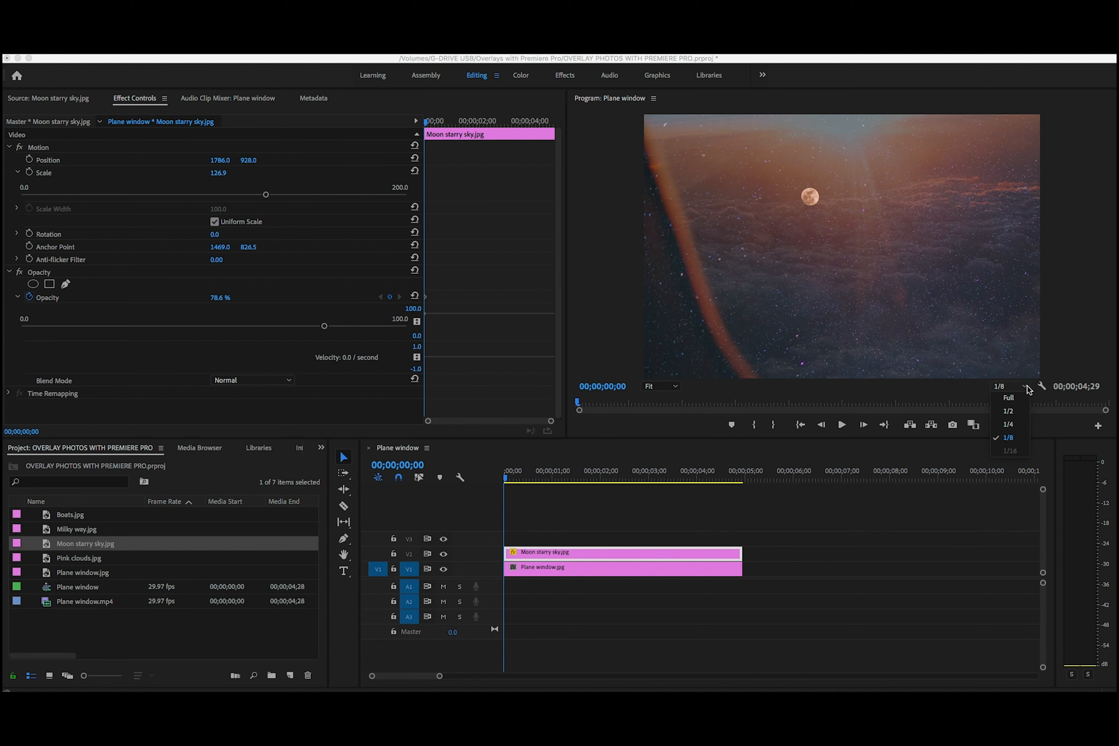
{"action": "left_click", "coordinate": [1010, 400]}
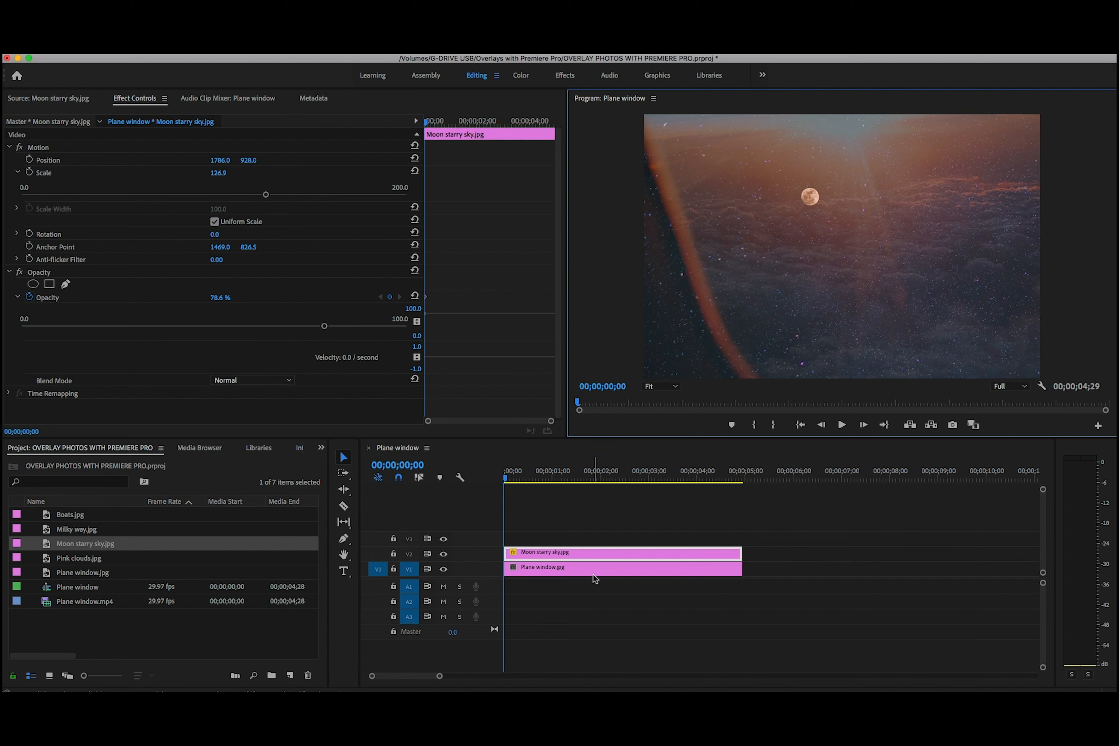
Scale the Moon starry sky.jpg clip down to 65.3 and reposition it over the plane window image
{"action": "left_click_drag", "start_coordinate": [266, 195], "coordinate": [147, 195]}
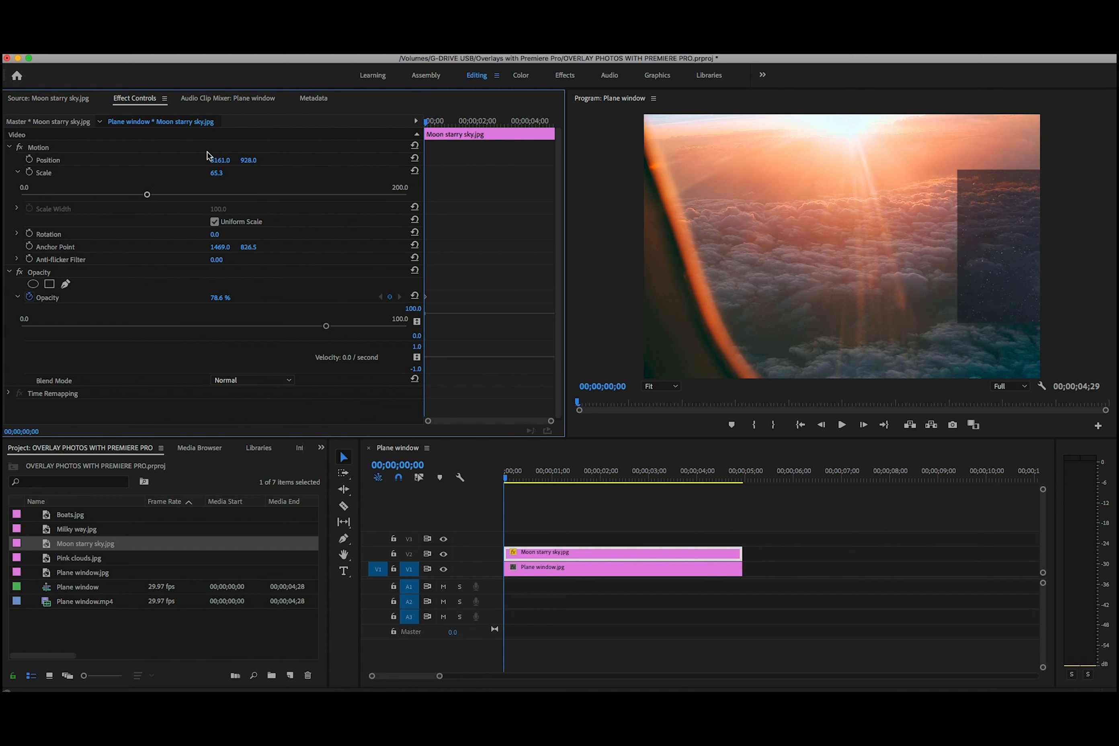
{"action": "mouse_move", "coordinate": [224, 161]}
{"action": "left_mouse_down"}
{"action": "mouse_move", "coordinate": [207, 161]}
{"action": "mouse_move", "coordinate": [224, 161]}
{"action": "left_mouse_up"}
{"action": "left_click", "coordinate": [222, 160]}
{"action": "left_click", "coordinate": [328, 160]}
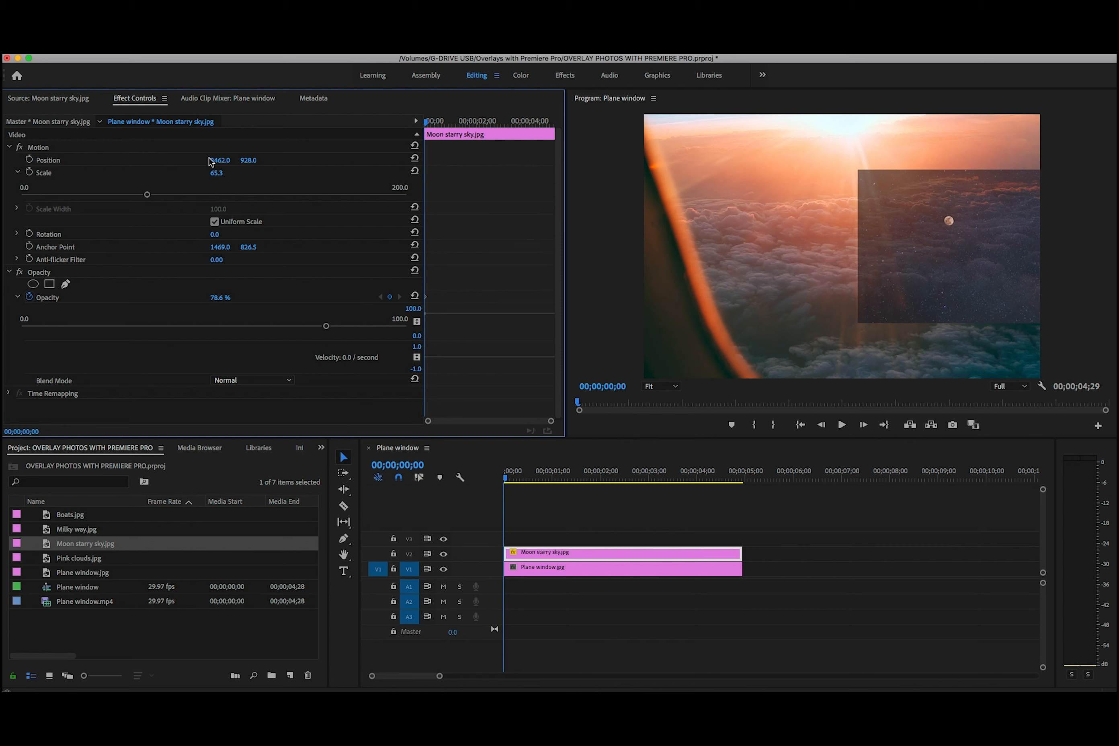
{"action": "mouse_move", "coordinate": [222, 160]}
{"action": "left_mouse_down"}
{"action": "mouse_move", "coordinate": [206, 160]}
{"action": "mouse_move", "coordinate": [223, 158]}
{"action": "left_mouse_up"}
{"action": "left_click", "coordinate": [224, 158]}
{"action": "left_click", "coordinate": [307, 158]}
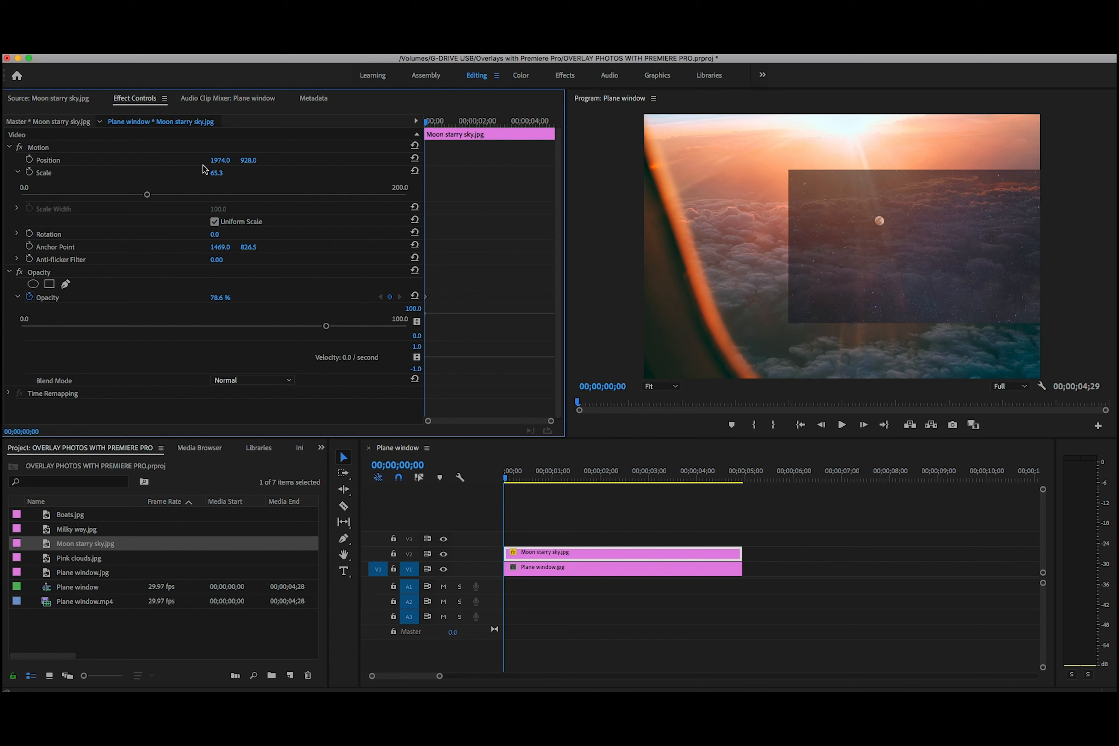
{"action": "left_click_drag", "start_coordinate": [219, 163], "coordinate": [208, 163]}
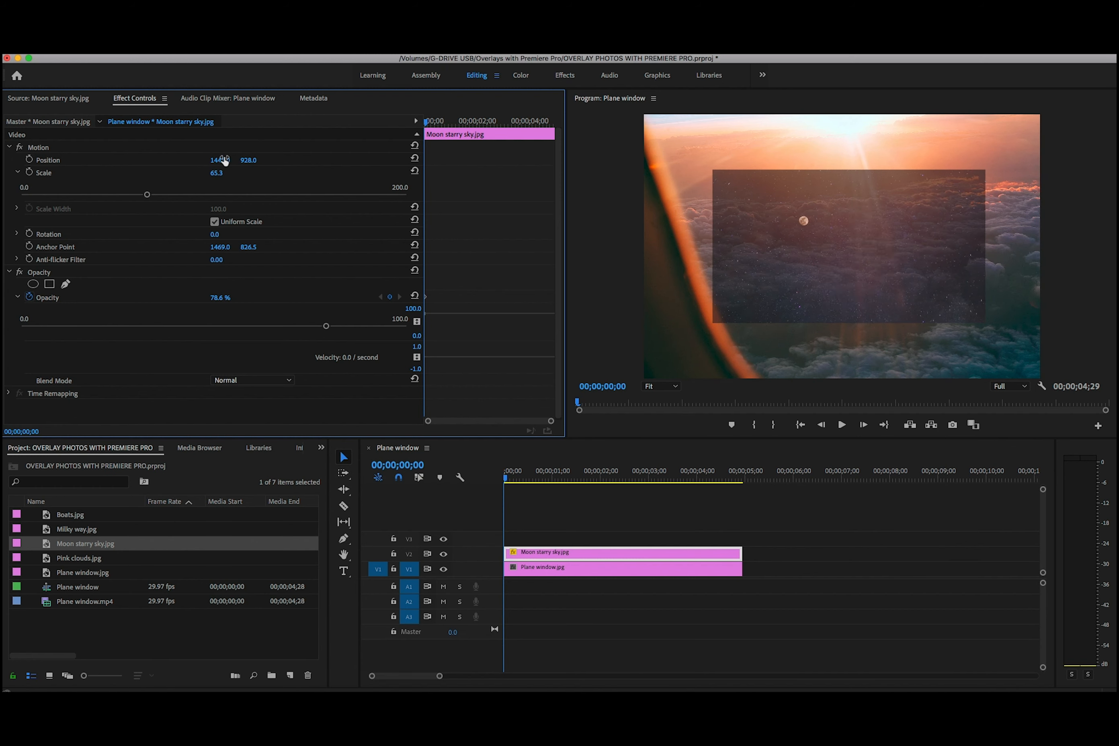
{"action": "left_click_drag", "start_coordinate": [250, 162], "coordinate": [158, 163]}
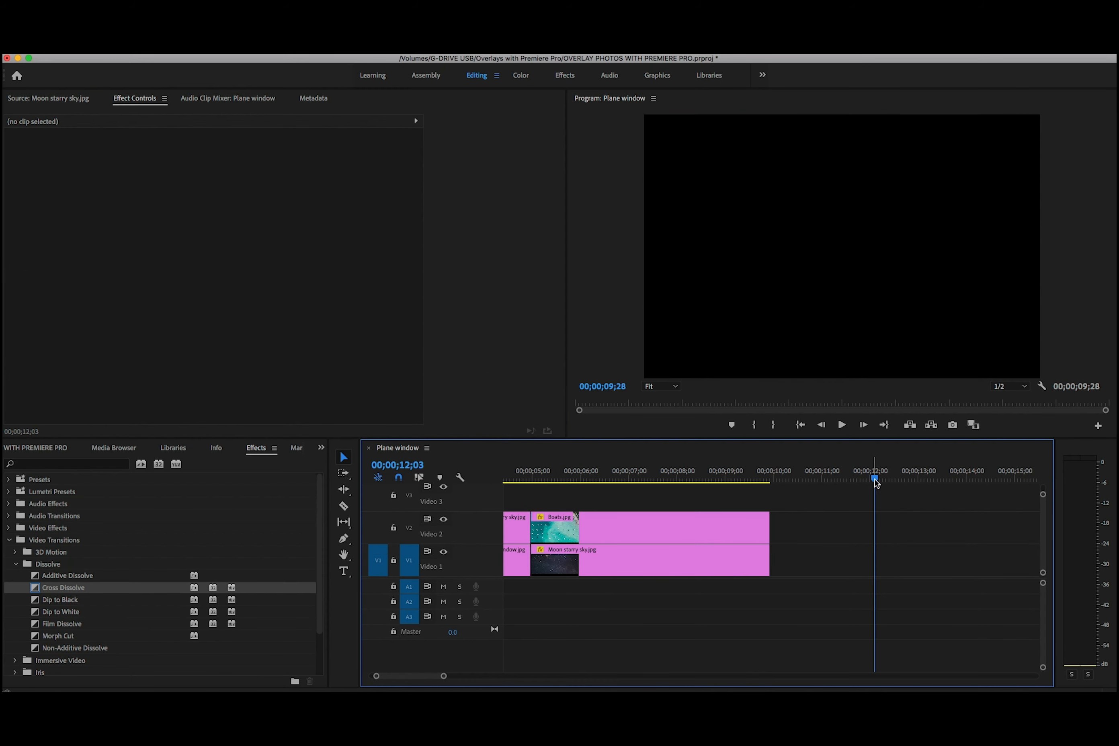
Place Plane window.jpg on V2 and Moon starry sky.jpg beneath it on V1, both starting at 00;00;10;02
{"action": "left_click_drag", "start_coordinate": [874, 481], "coordinate": [777, 508]}
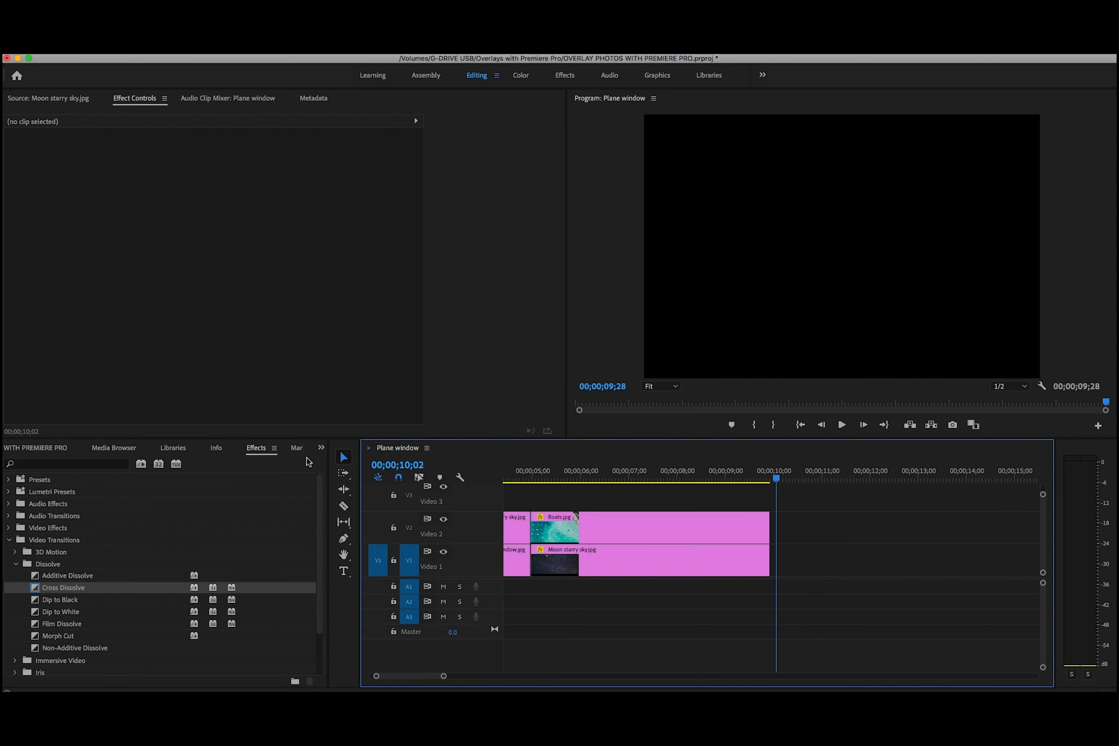
{"action": "left_click", "coordinate": [16, 450]}
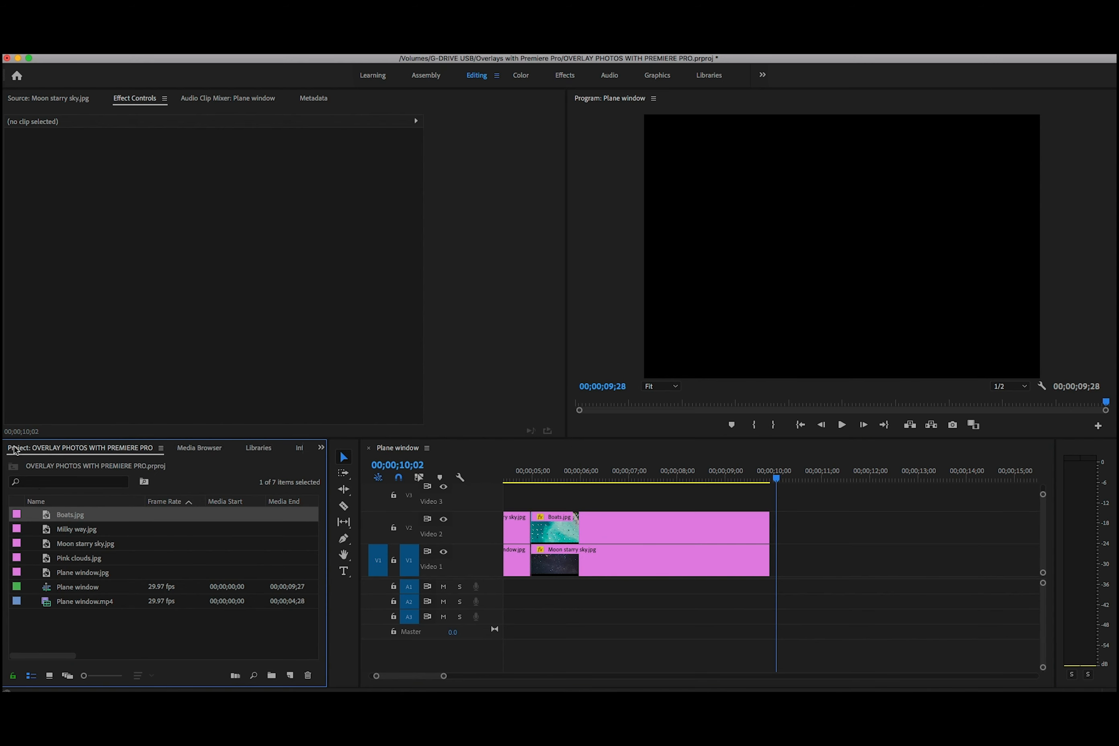
{"action": "left_click", "coordinate": [46, 576]}
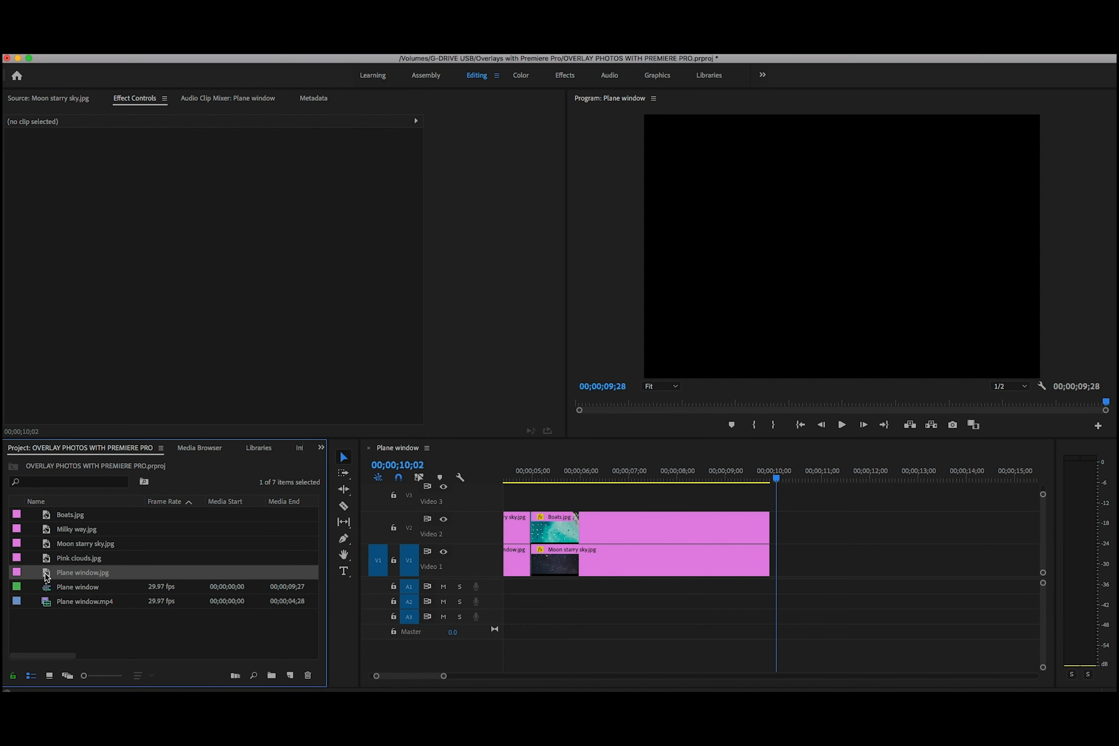
{"action": "left_click_drag", "start_coordinate": [47, 577], "coordinate": [780, 519]}
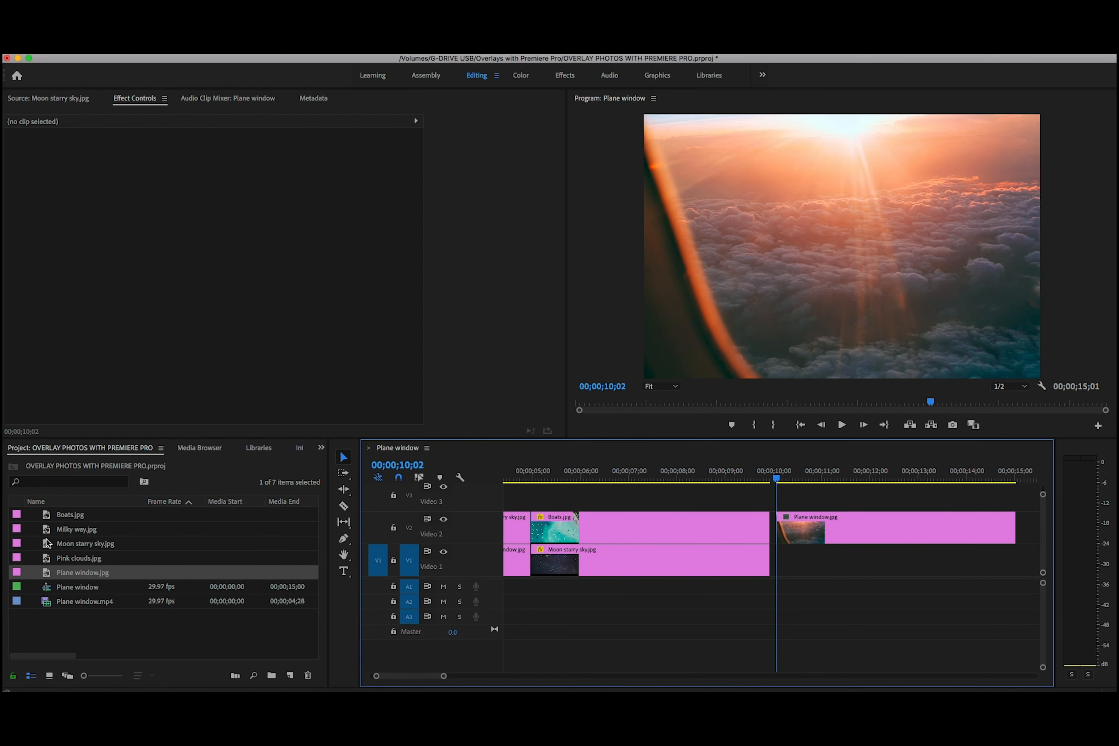
{"action": "left_click", "coordinate": [68, 547]}
{"action": "left_click_drag", "start_coordinate": [52, 546], "coordinate": [778, 577]}
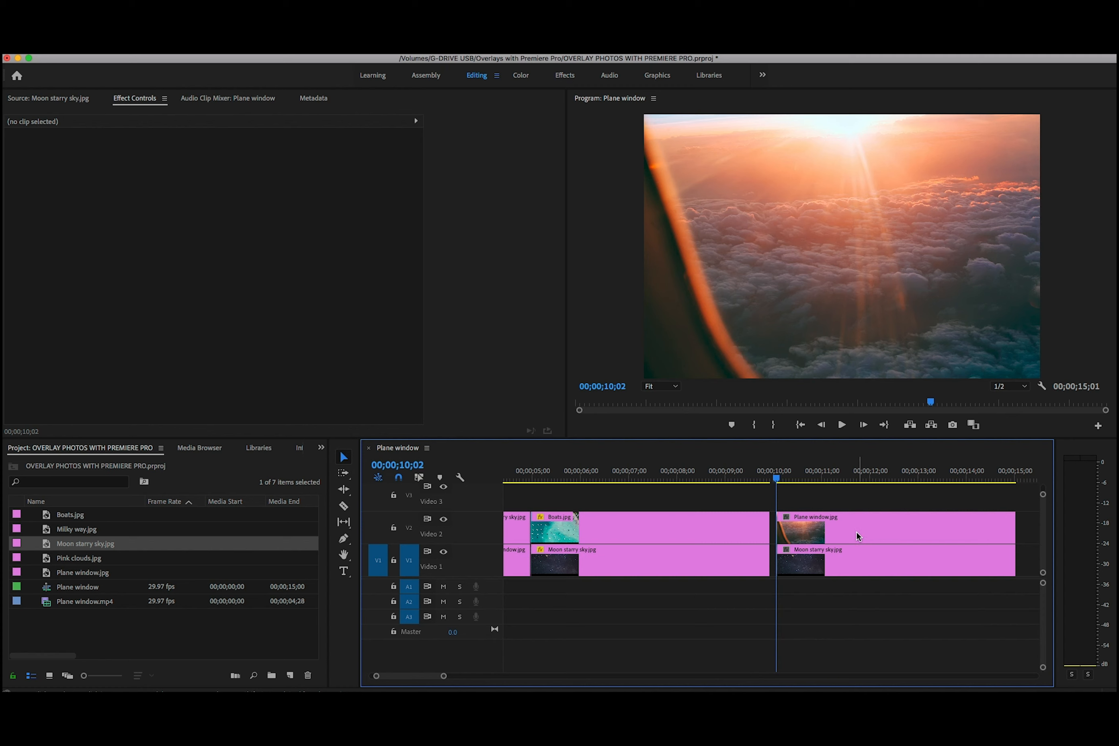
Shift the new Plane window.jpg clip on V2 sideways to a horizontal position of 2753.0, exposing the starry sky beside it
{"action": "left_click", "coordinate": [902, 528]}
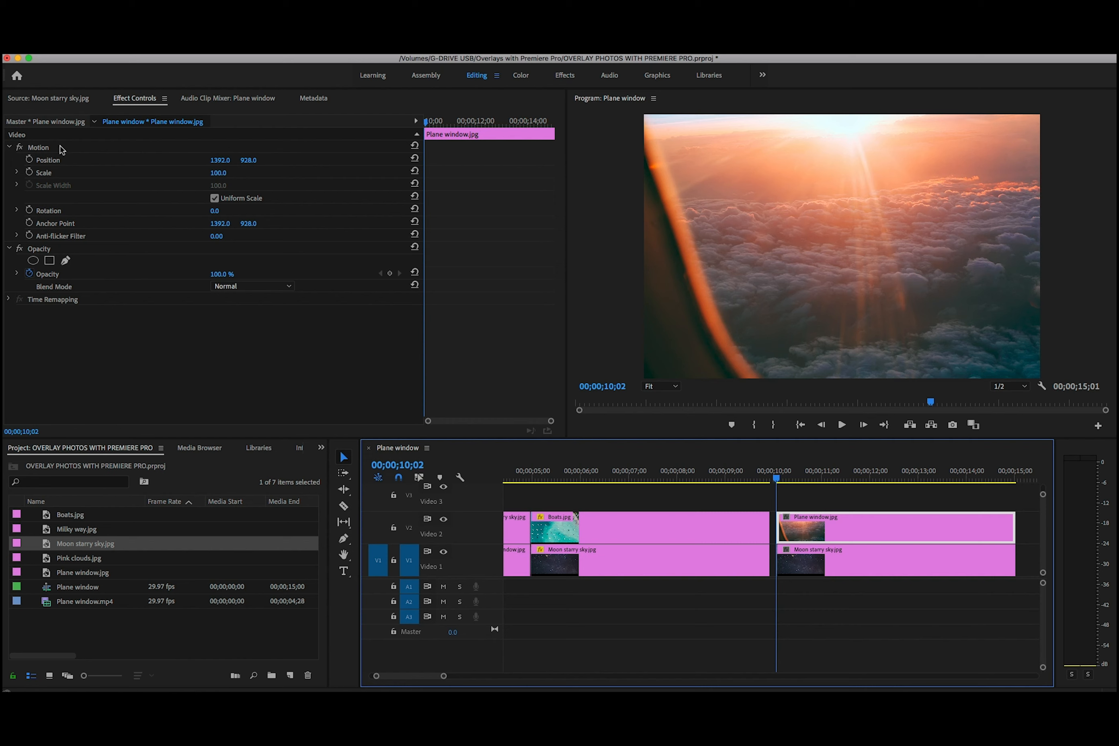
{"action": "left_click", "coordinate": [10, 148]}
{"action": "left_click", "coordinate": [11, 148]}
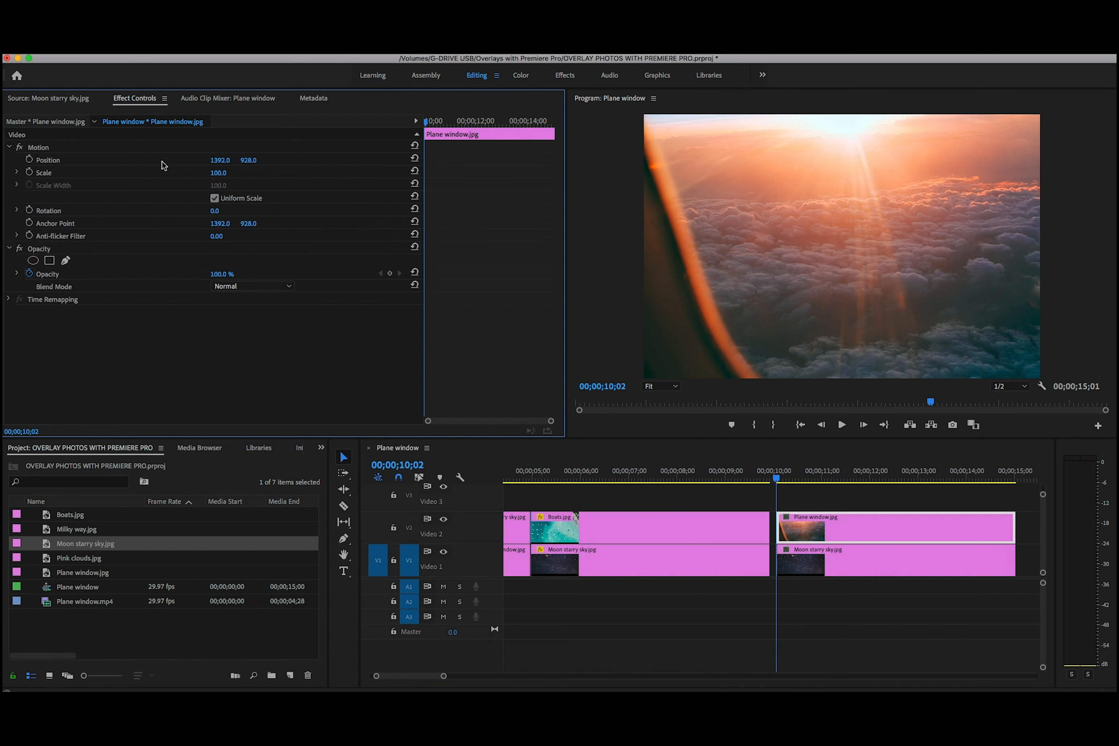
{"action": "left_click_drag", "start_coordinate": [219, 160], "coordinate": [15, 163]}
{"action": "left_click_drag", "start_coordinate": [215, 163], "coordinate": [1077, 163]}
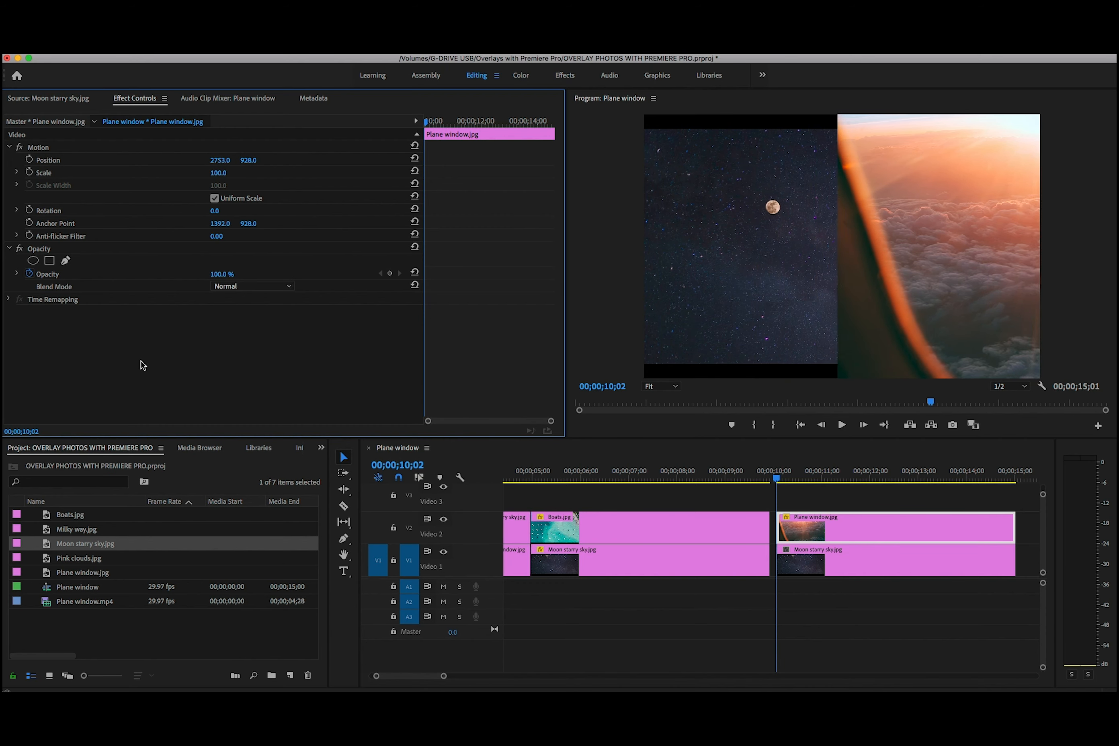
Scale the Moon starry sky.jpg clip under the shifted plane window to 184.0 and reposition it to 1603.0, 1327.0
{"action": "left_click", "coordinate": [933, 562]}
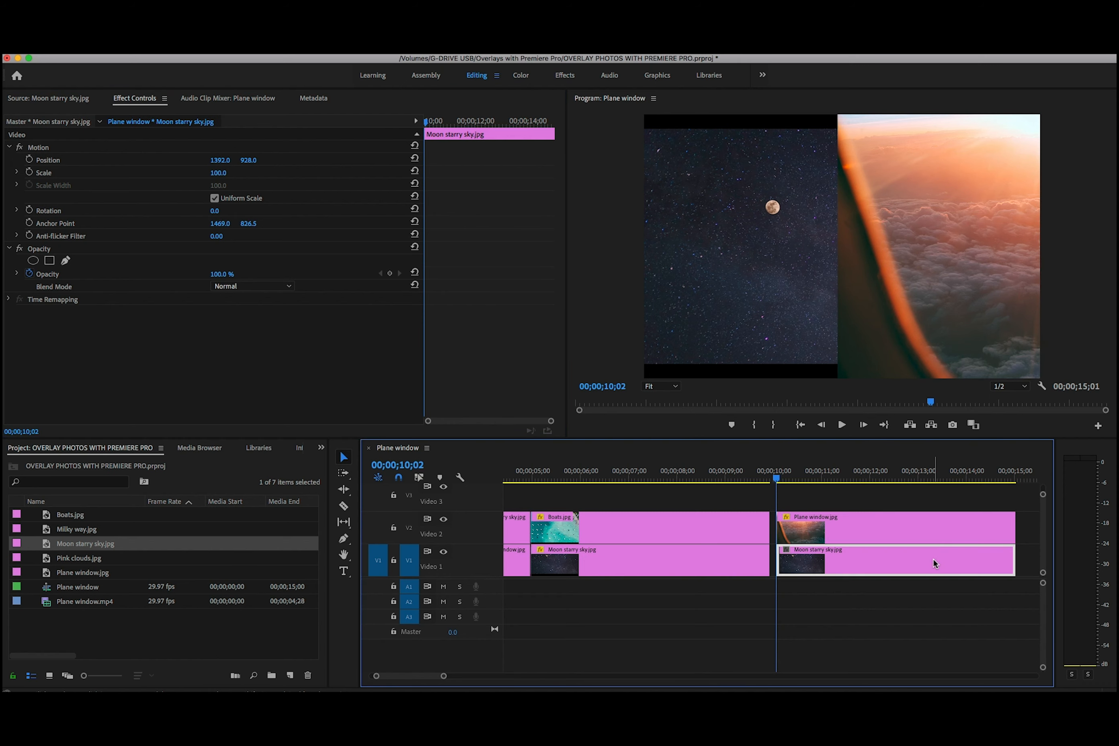
{"action": "left_click_drag", "start_coordinate": [214, 174], "coordinate": [424, 161]}
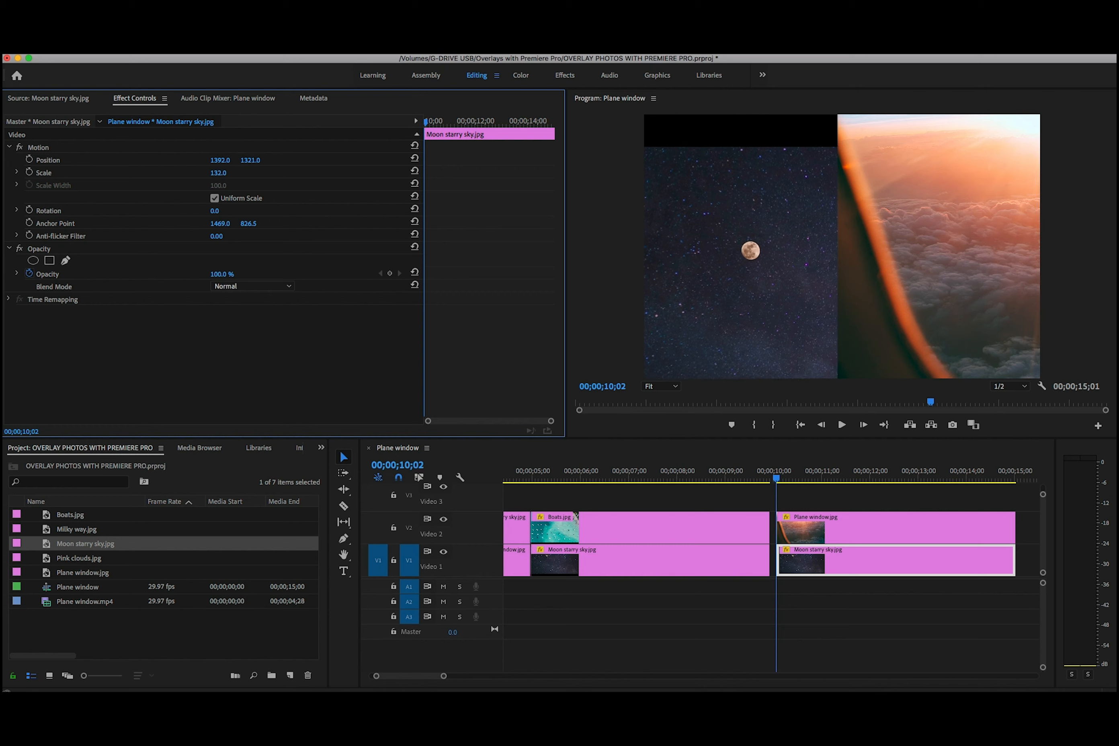
{"action": "left_click_drag", "start_coordinate": [221, 177], "coordinate": [324, 161]}
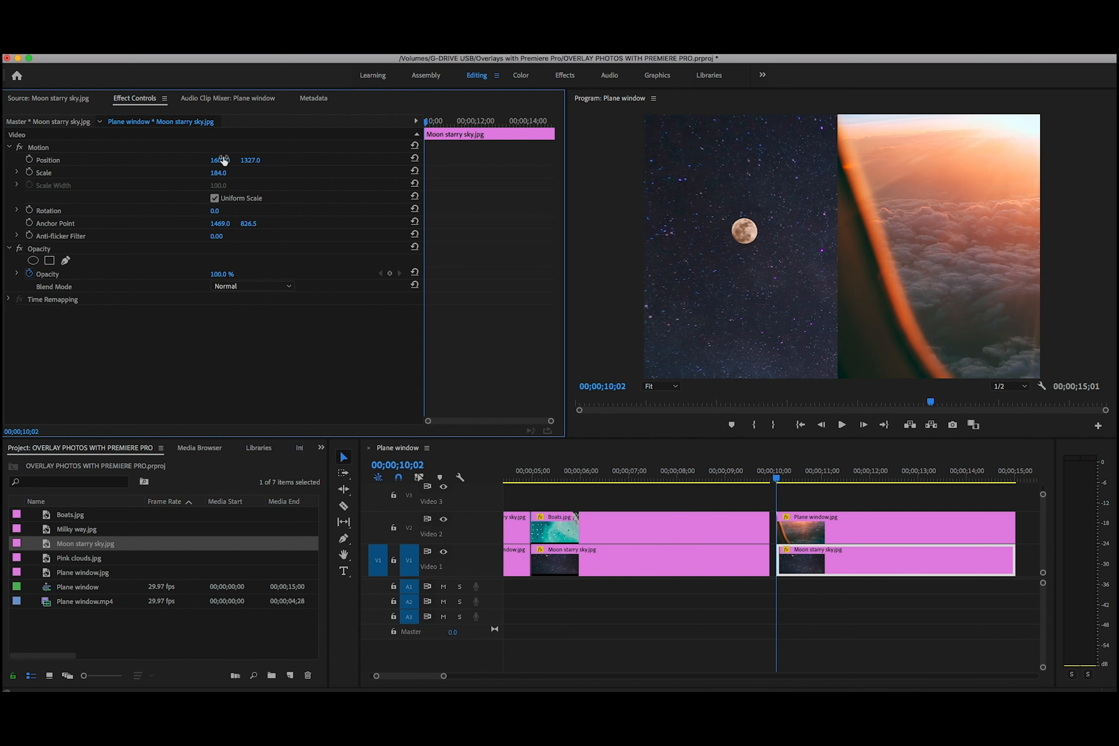
Play the split-screen section from 00;00;10;00 and stop playback at 00;00;14;00
{"action": "left_click", "coordinate": [772, 478]}
{"action": "left_click_drag", "start_coordinate": [774, 477], "coordinate": [777, 478]}
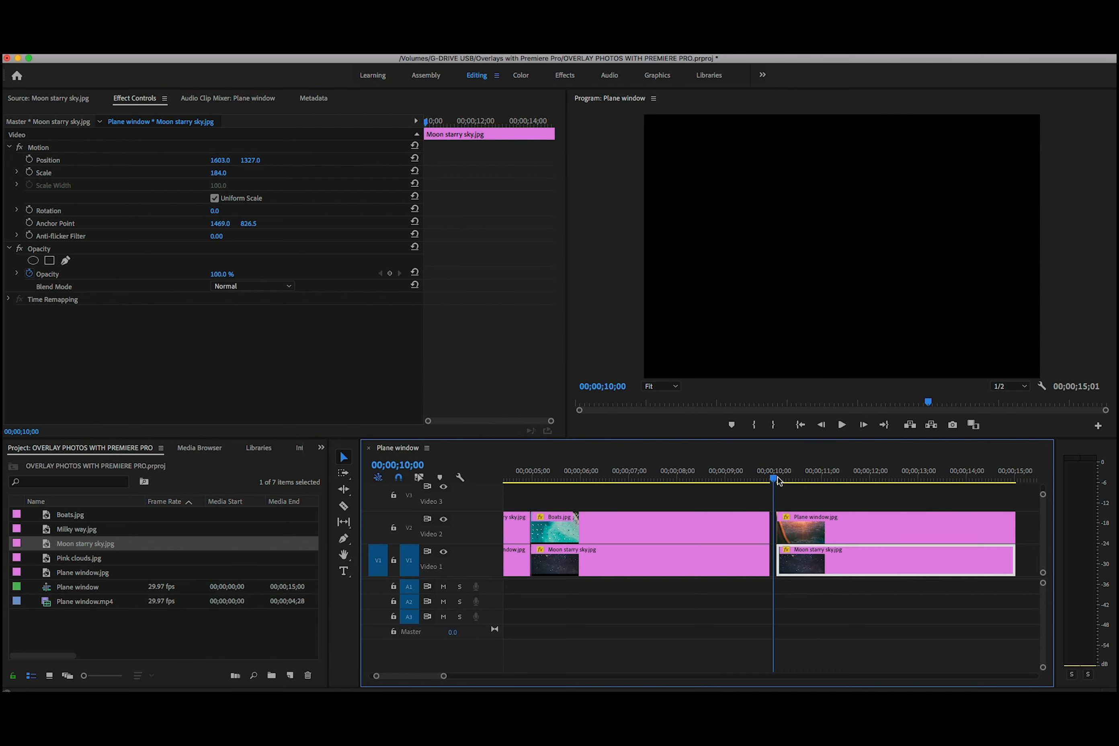
{"action": "left_click", "coordinate": [843, 424]}
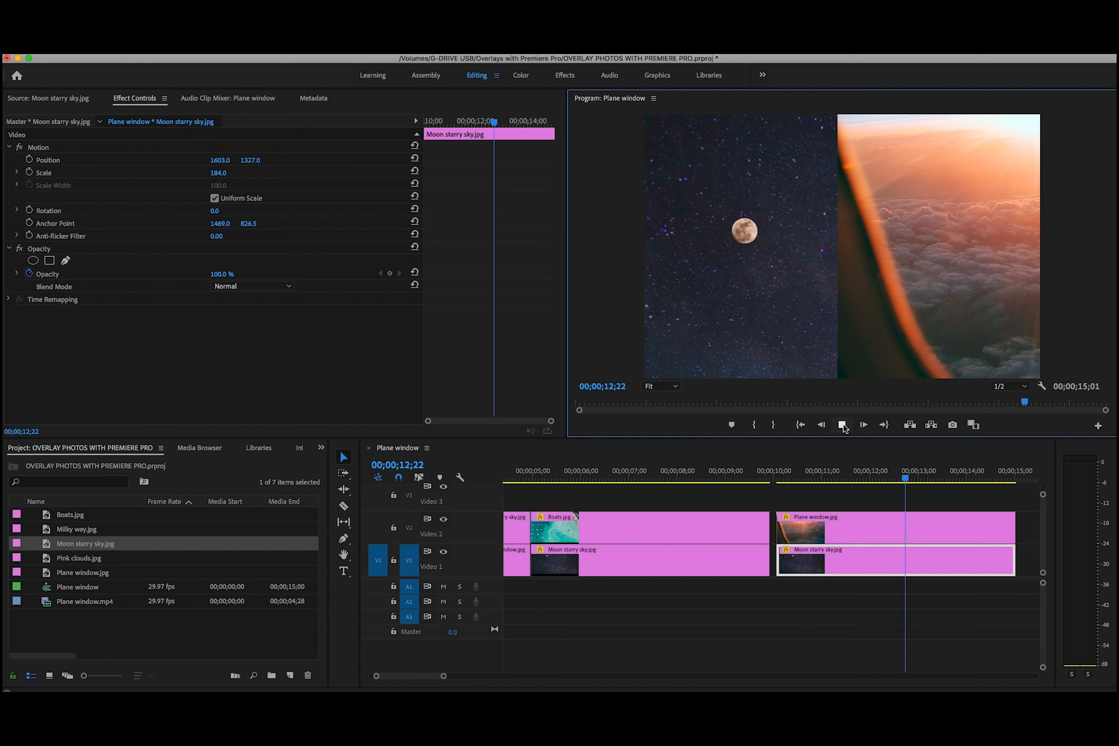
{"action": "left_click", "coordinate": [844, 424]}
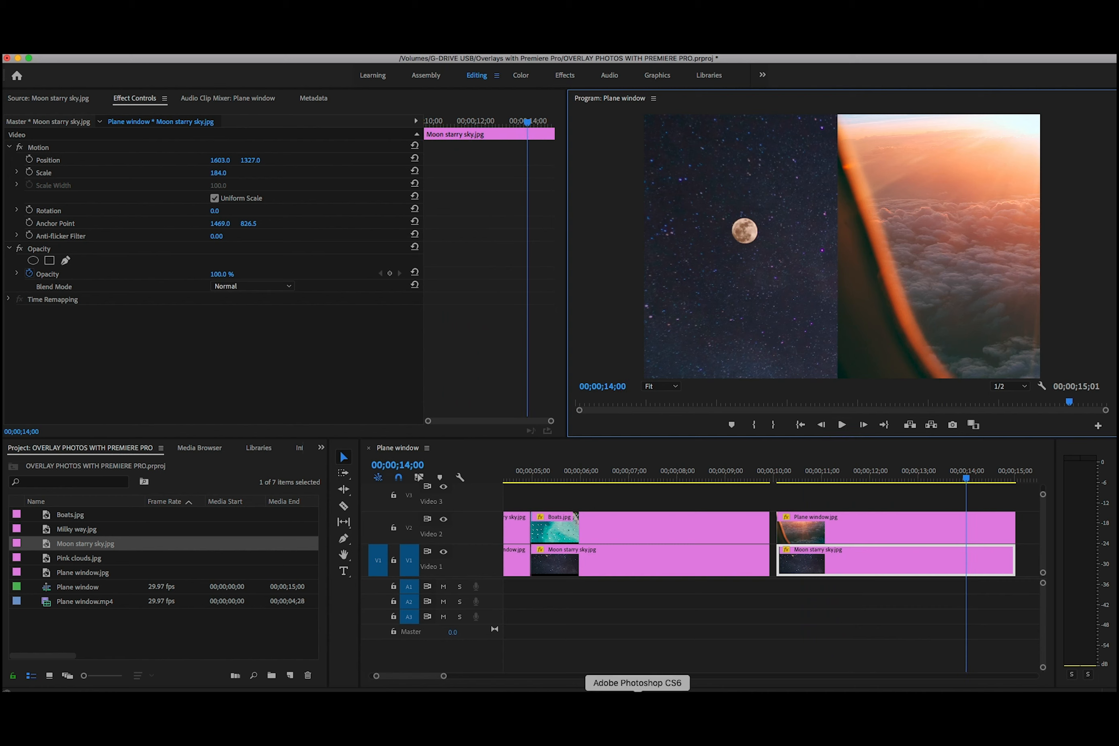
Trim the end of the last Moon starry sky.jpg clip on V1
{"action": "left_click_drag", "start_coordinate": [443, 678], "coordinate": [506, 677]}
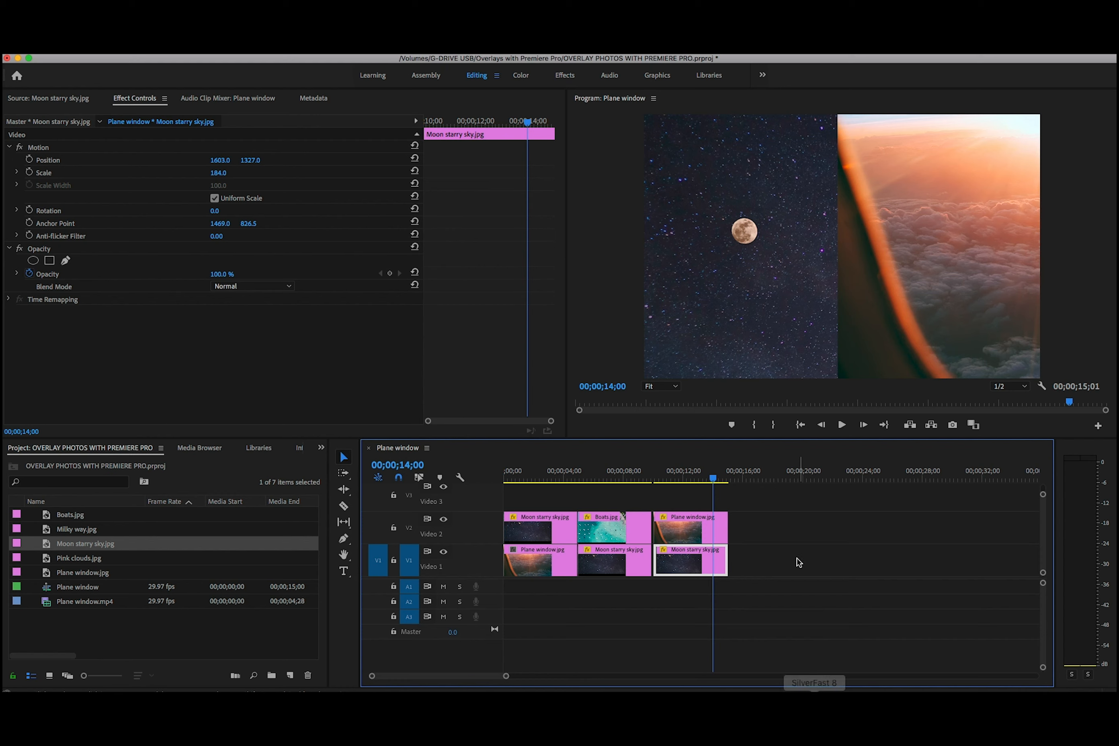
{"action": "left_click_drag", "start_coordinate": [725, 558], "coordinate": [729, 561]}
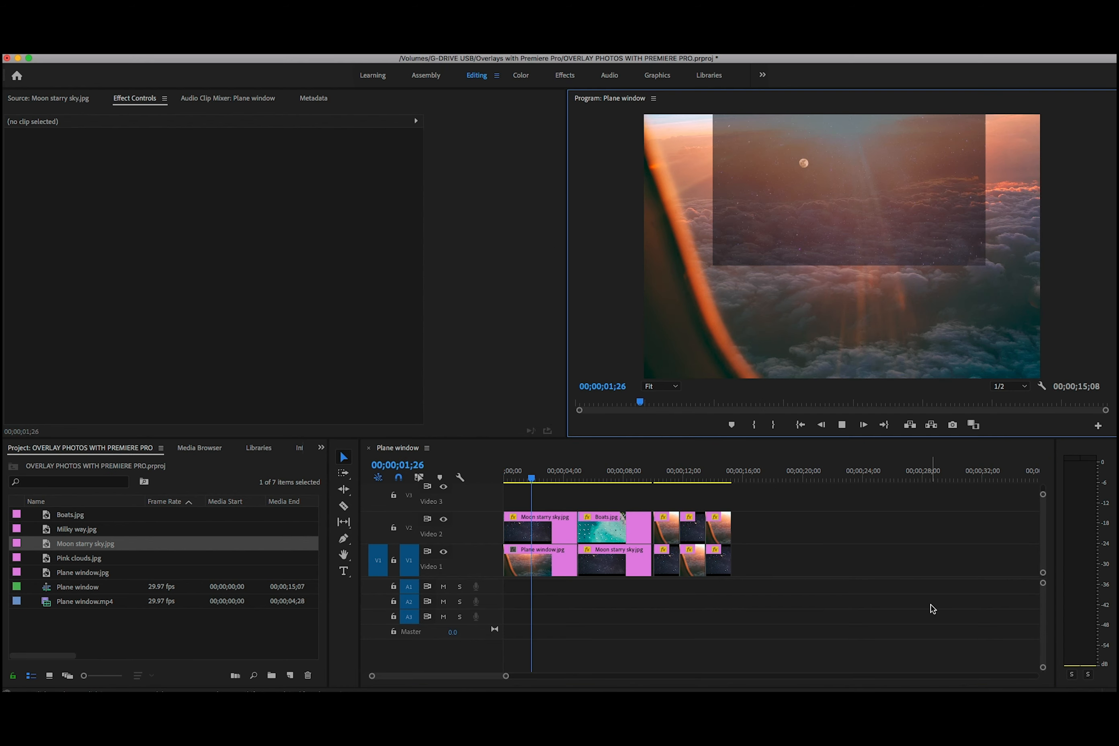